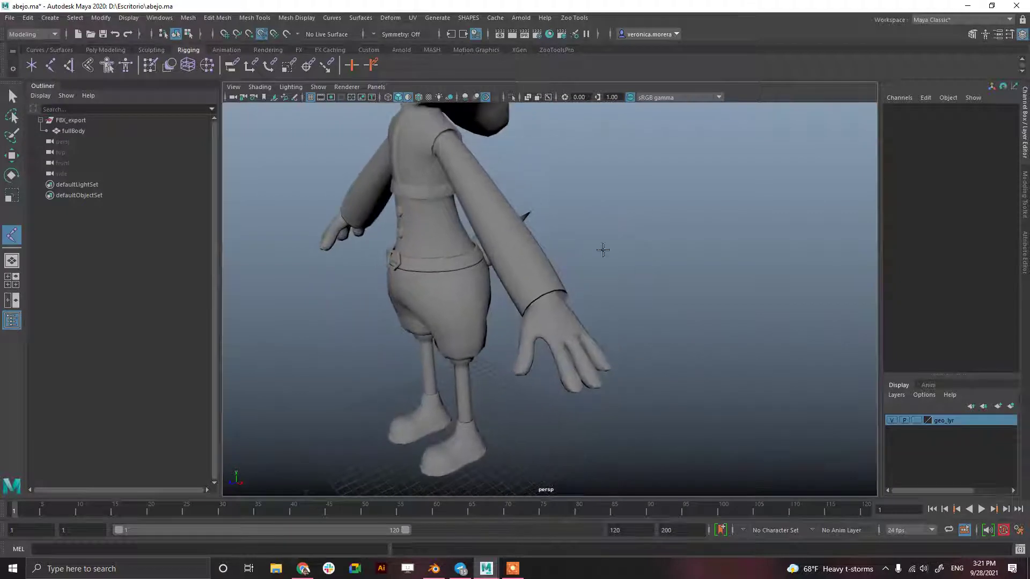
Step: Examine the character's left arm and hand from several angles, including the four-view layout
alt+drag(717, 326, 617, 376)
scroll(617, 377, down, 3)
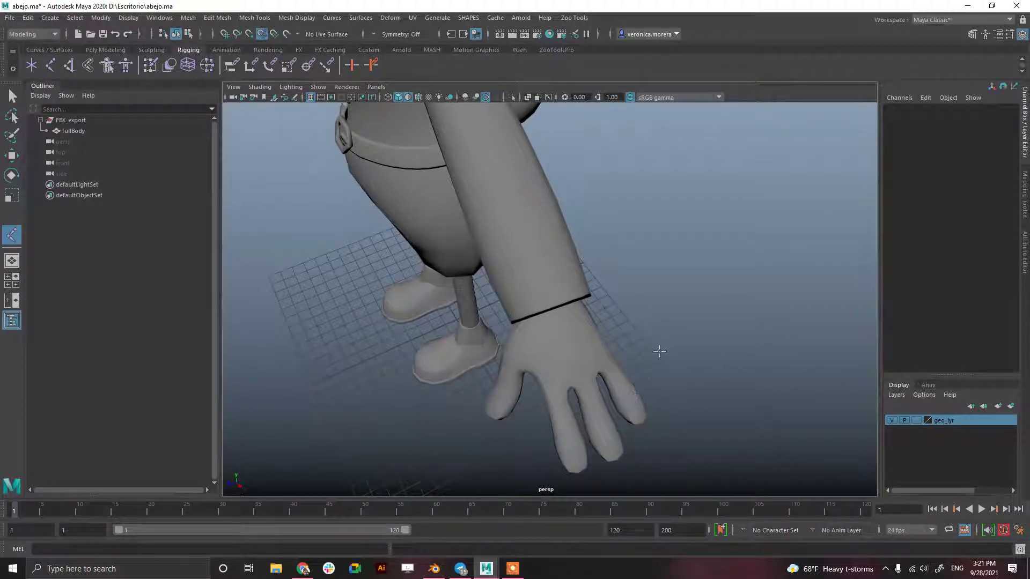
alt+drag(693, 361, 700, 360)
scroll(696, 214, down, 3)
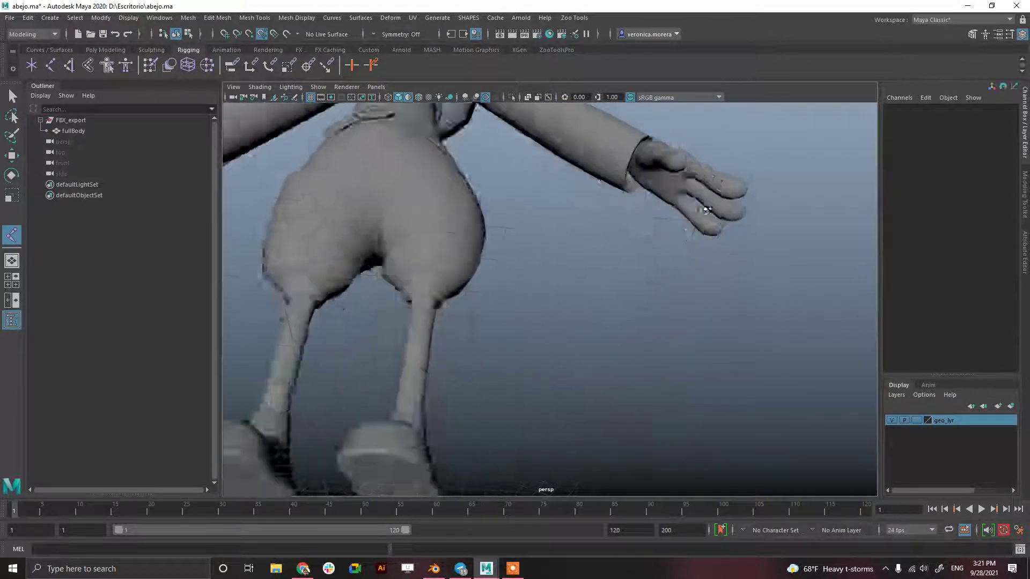
scroll(626, 280, up, 3)
alt+drag(602, 281, 656, 286)
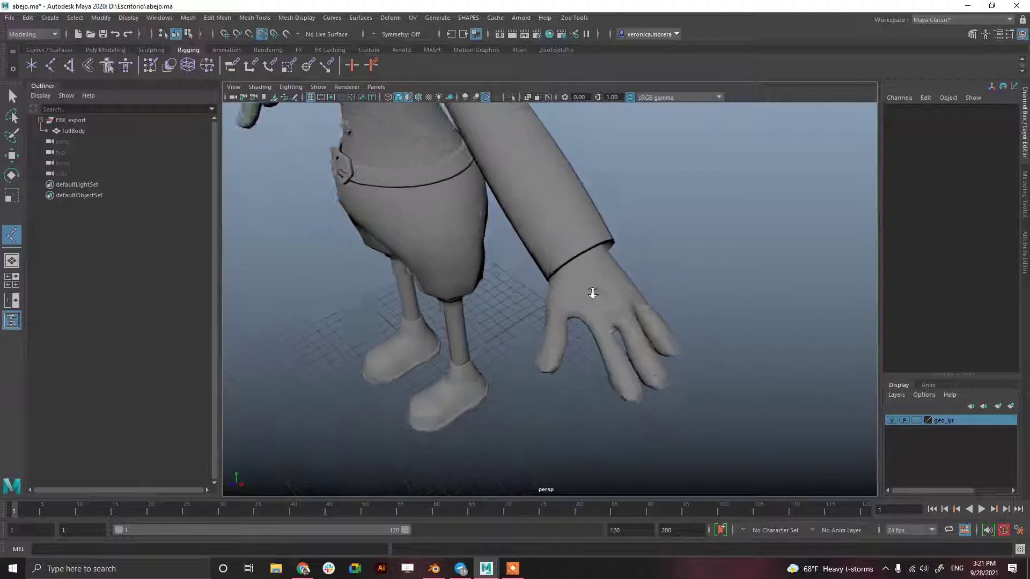
scroll(585, 287, down, 5)
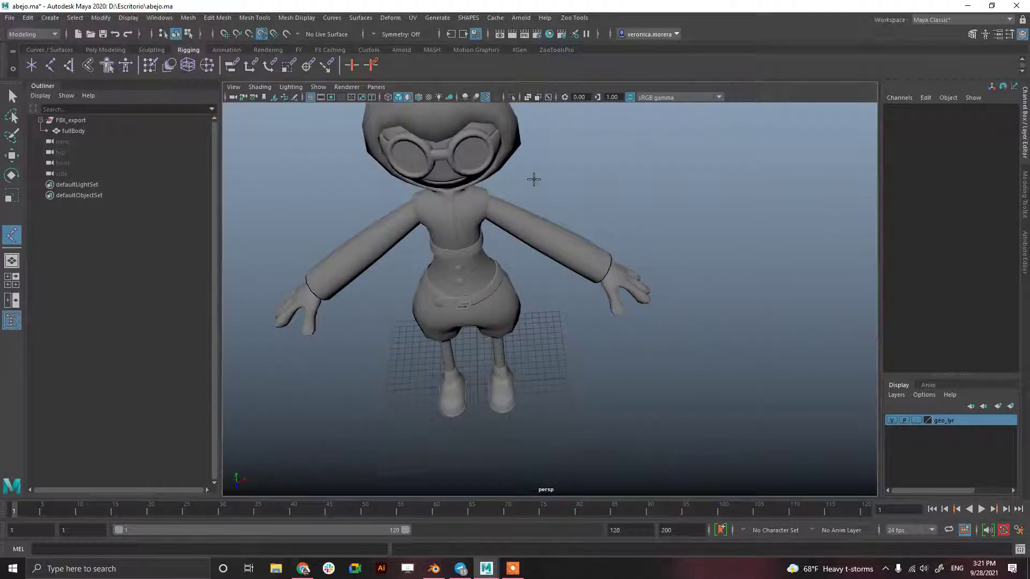
click(12, 281)
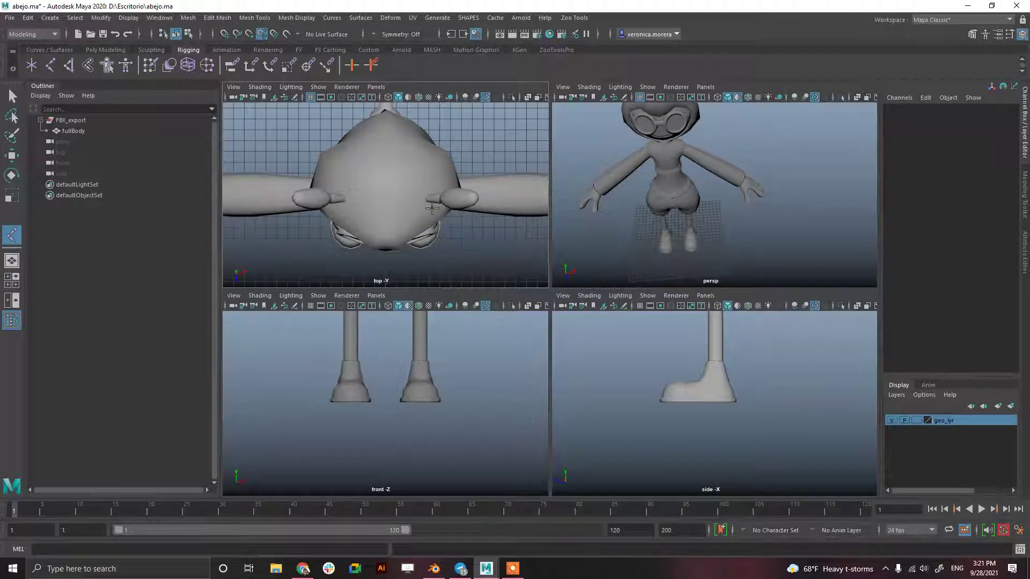
mouse_move(397, 204)
alt+middle_down()
mouse_move(287, 223)
mouse_move(383, 213)
alt+middle_up()
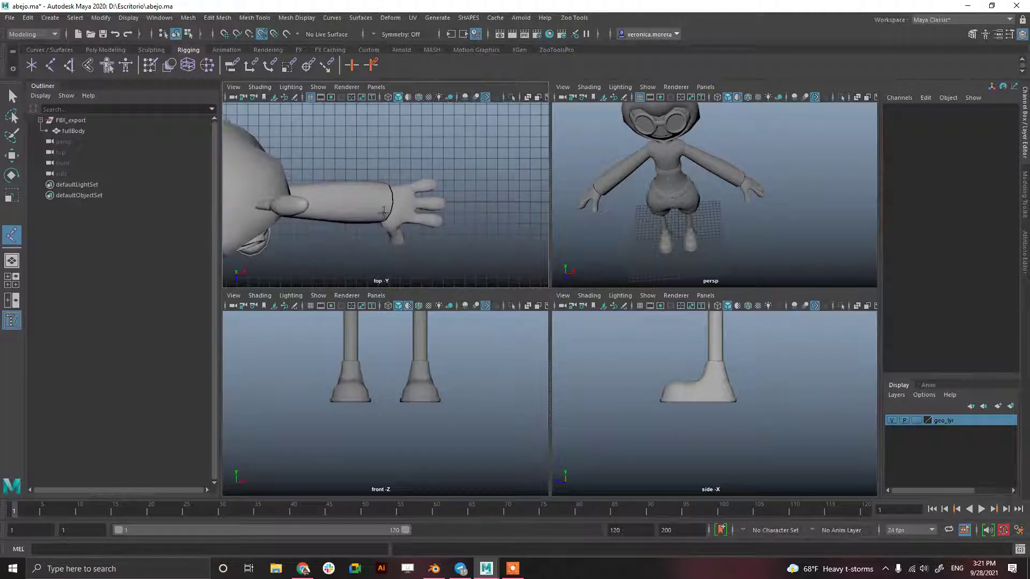
key(space)
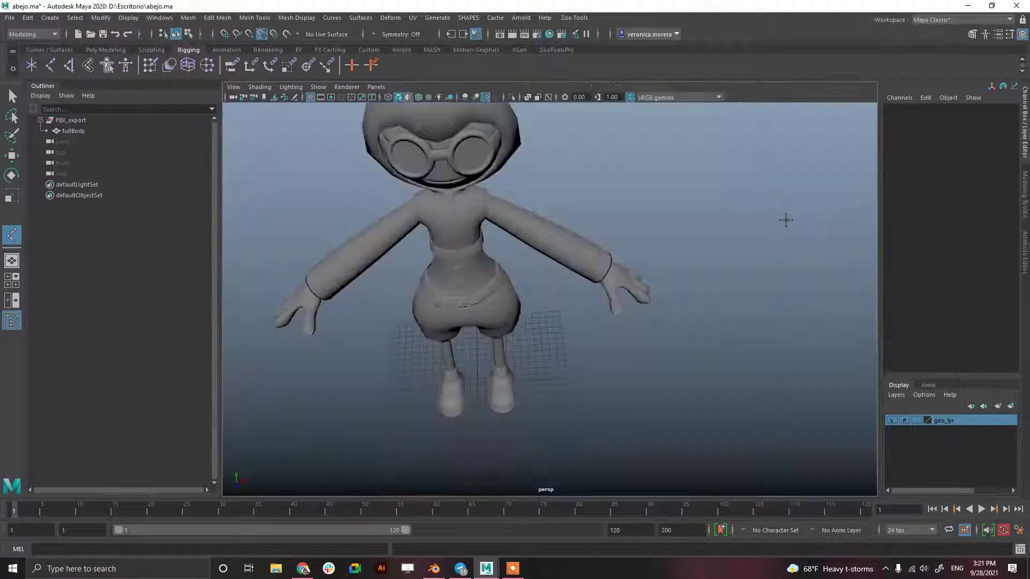
alt+drag(783, 218, 659, 220)
scroll(803, 269, up, 5)
alt+drag(721, 274, 628, 247)
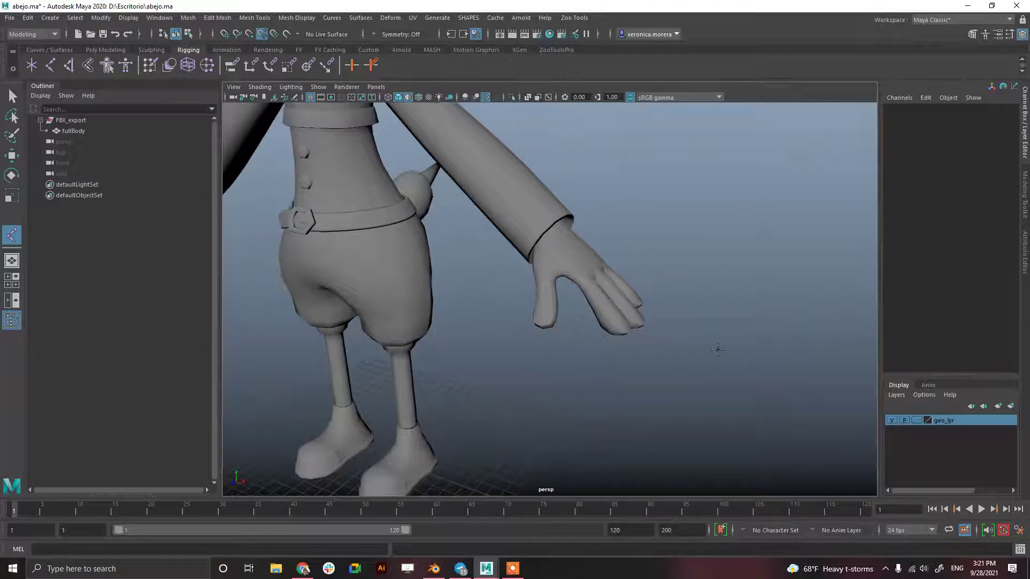
Step: Turn on X-ray display so the inside of the fullBody mesh can be seen, leaving the mesh deselected
click(12, 156)
click(570, 263)
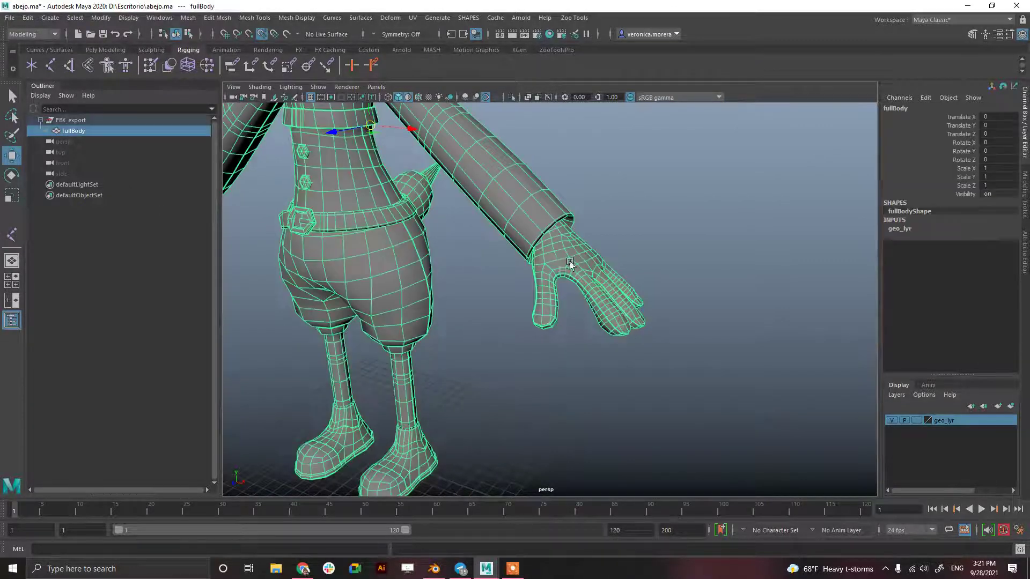
click(529, 99)
click(586, 172)
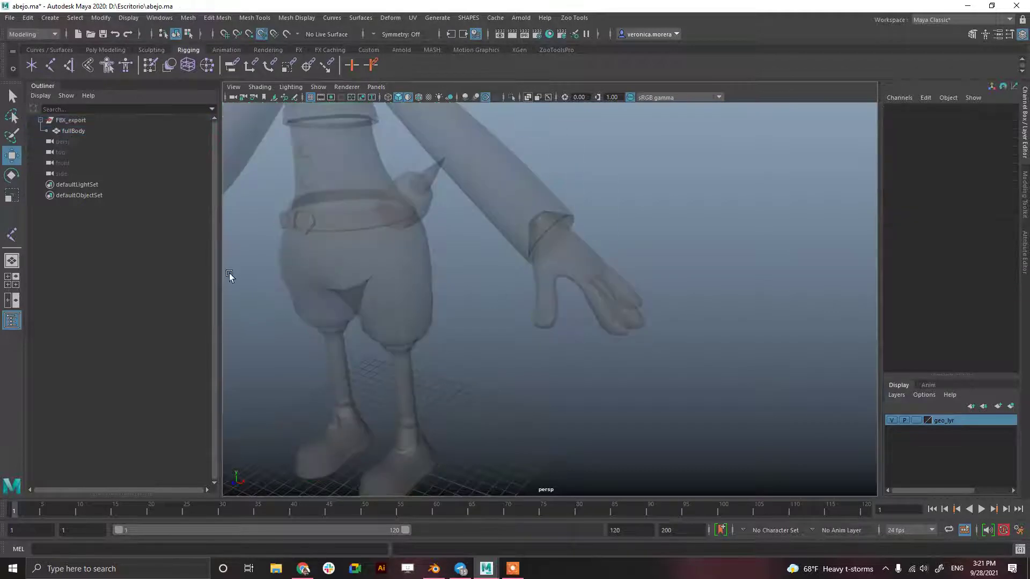
Step: Try placing a first joint in the palm of the left hand with the Joint tool
click(12, 235)
alt+drag(547, 321, 678, 342)
click(548, 339)
alt+right_drag(678, 343, 763, 370)
alt+middle_drag(716, 375, 694, 320)
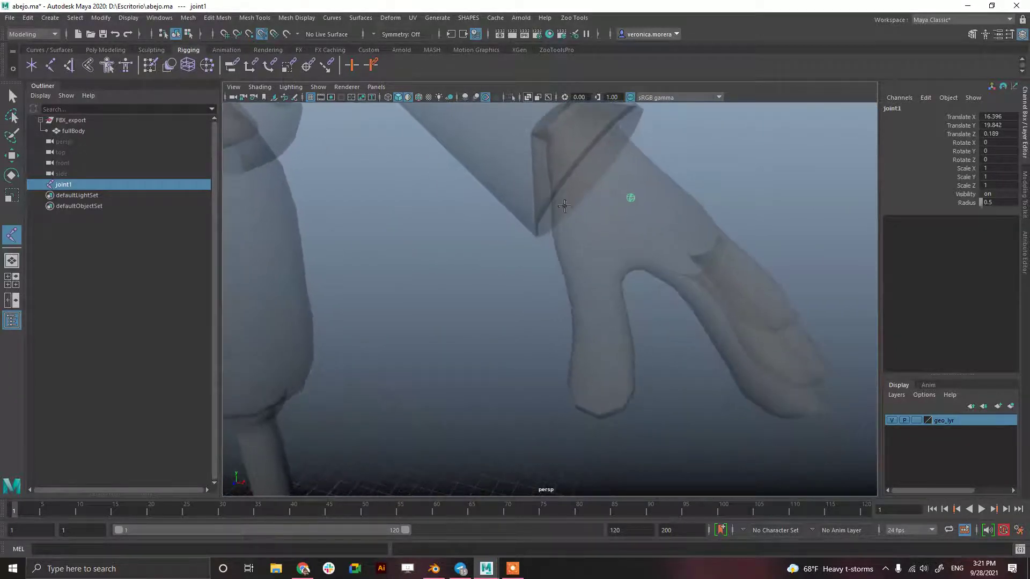
Step: Display the wireframe over the shaded mesh and undo the joint placed in the palm
click(420, 99)
mouse_move(573, 265)
alt+mouse_down()
mouse_move(517, 278)
mouse_move(508, 293)
alt+mouse_up()
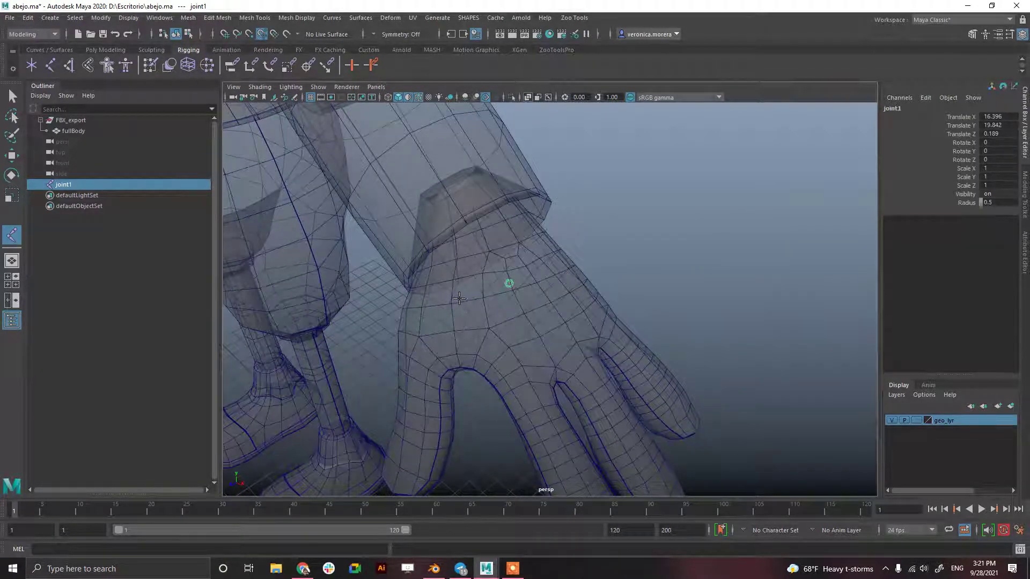
key(ctrl+z)
Step: Create a five-joint chain from the left wrist through the palm and down the thumb to its tip
click(455, 191)
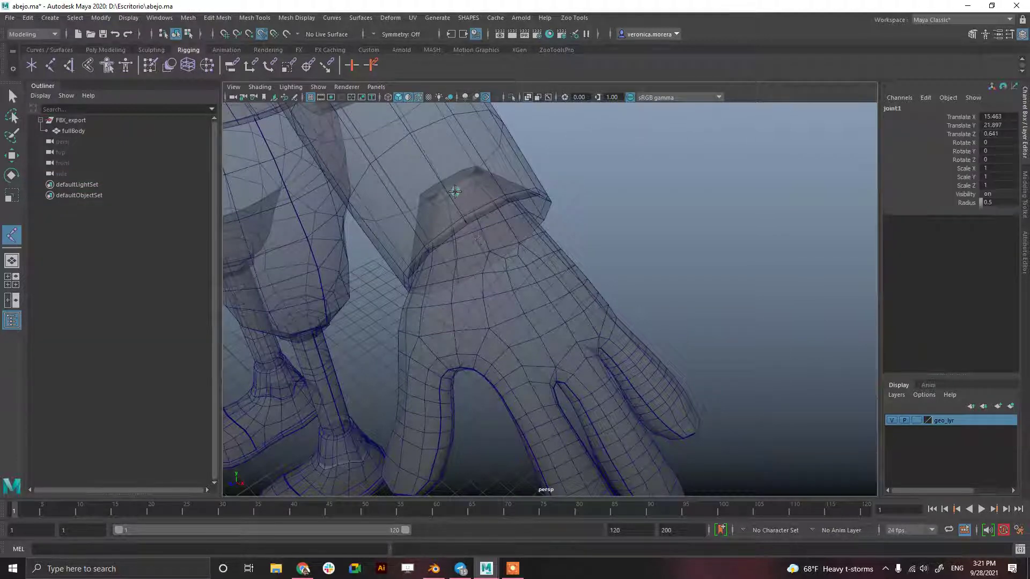
alt+drag(506, 296, 511, 295)
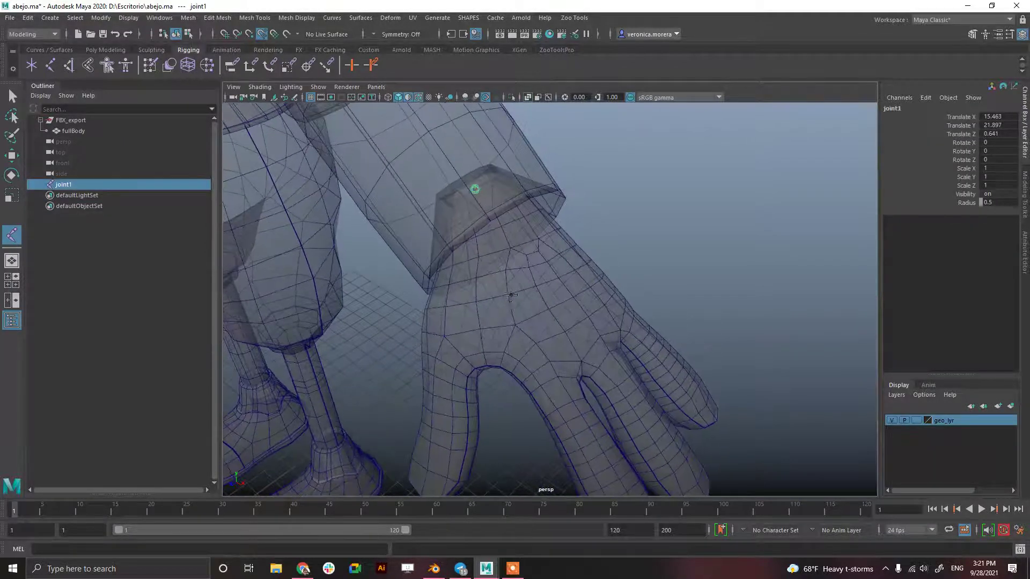
click(479, 301)
alt+drag(478, 299, 514, 285)
mouse_move(516, 245)
alt+mouse_down()
mouse_move(522, 266)
mouse_move(516, 259)
alt+mouse_up()
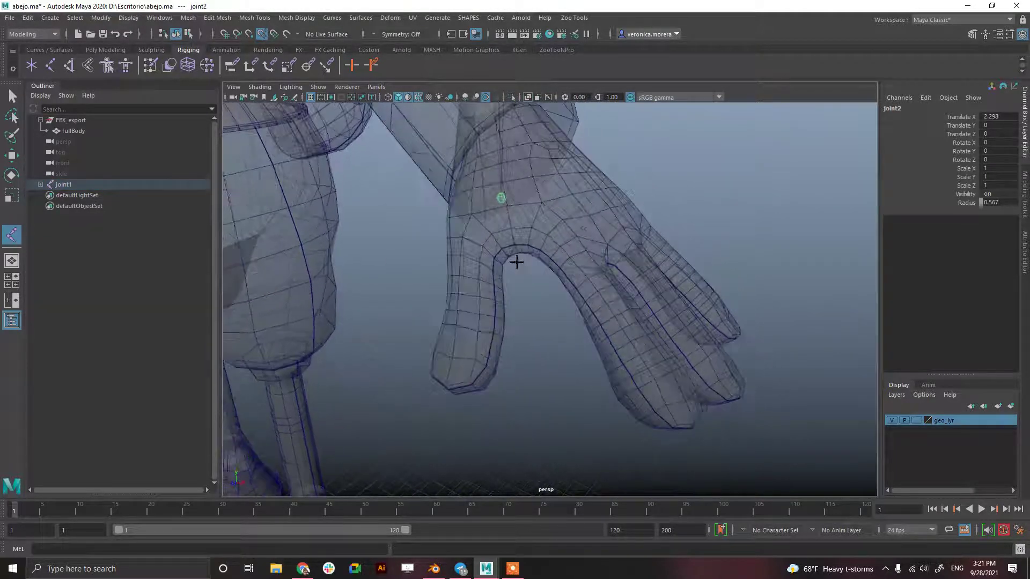
click(474, 245)
click(467, 312)
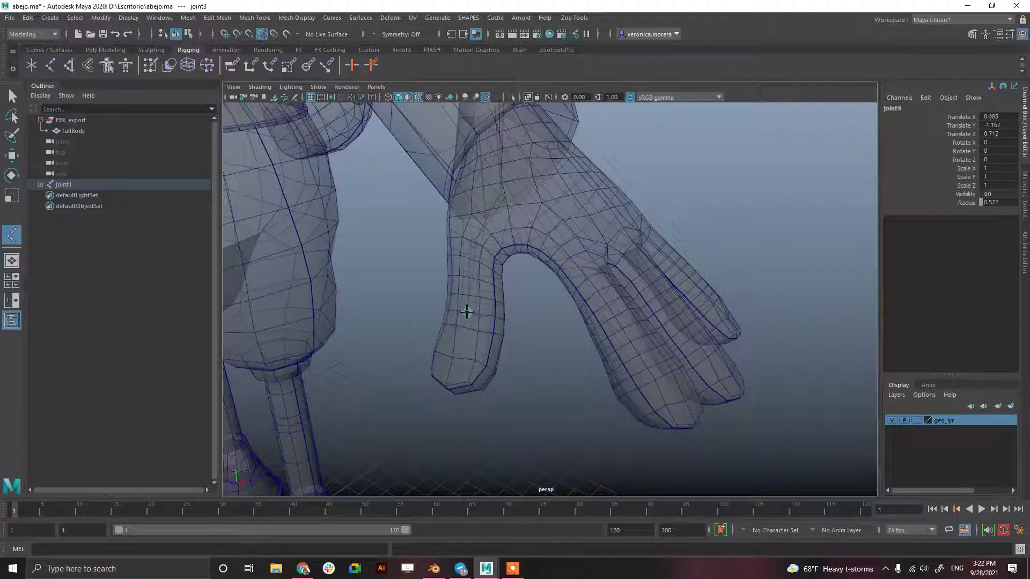
click(455, 389)
alt+drag(504, 365, 467, 361)
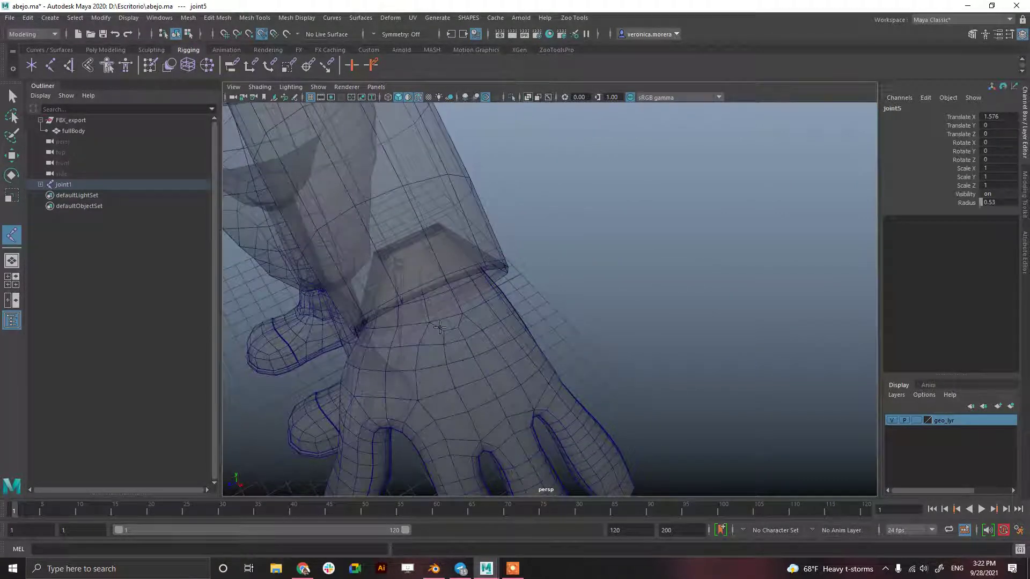
click(12, 158)
Step: Branch a second joint chain from the wrist joint through the palm and along the index finger to its tip
click(16, 242)
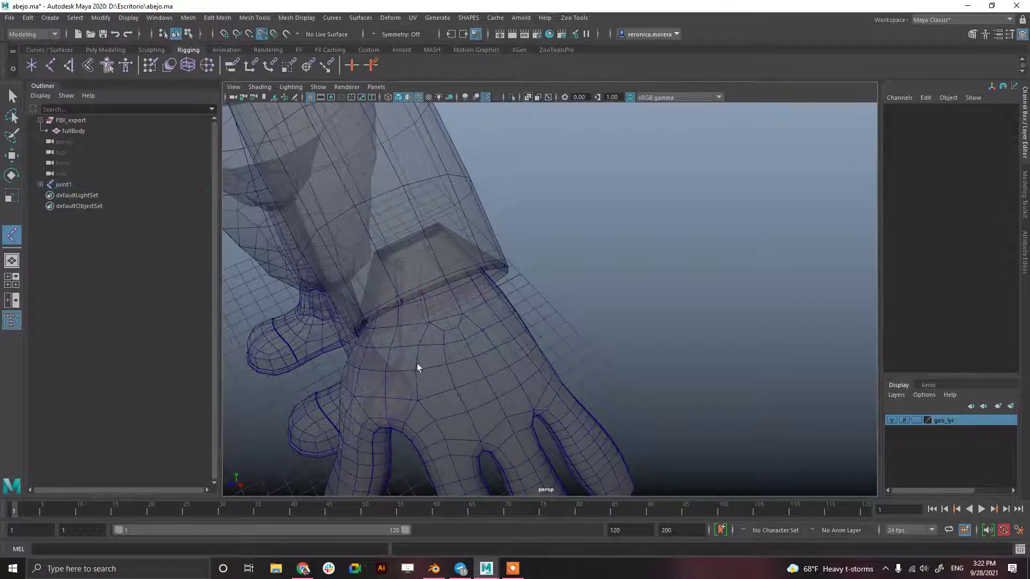
click(398, 264)
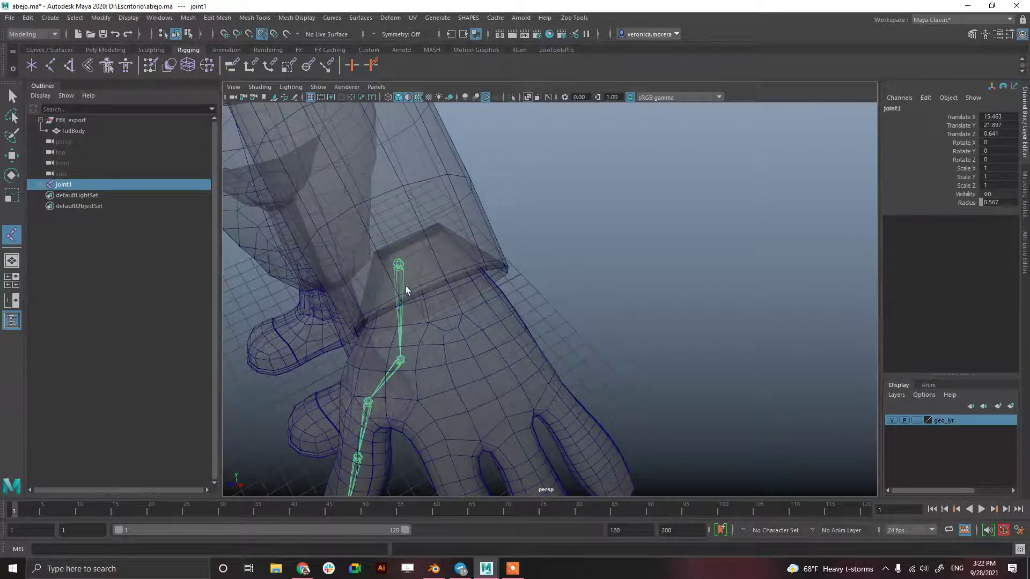
alt+drag(434, 339, 410, 305)
click(409, 303)
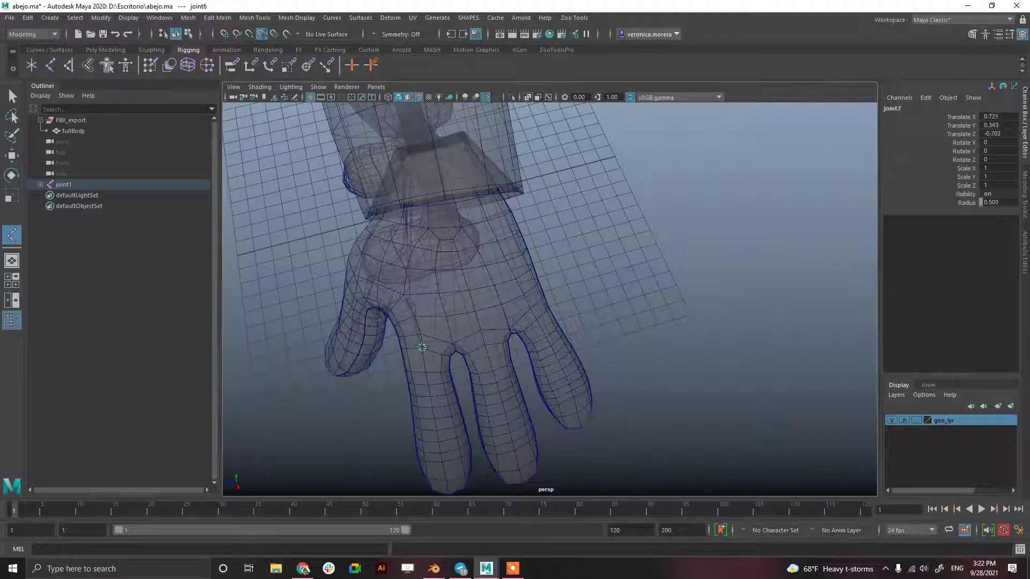
alt+drag(444, 407, 515, 397)
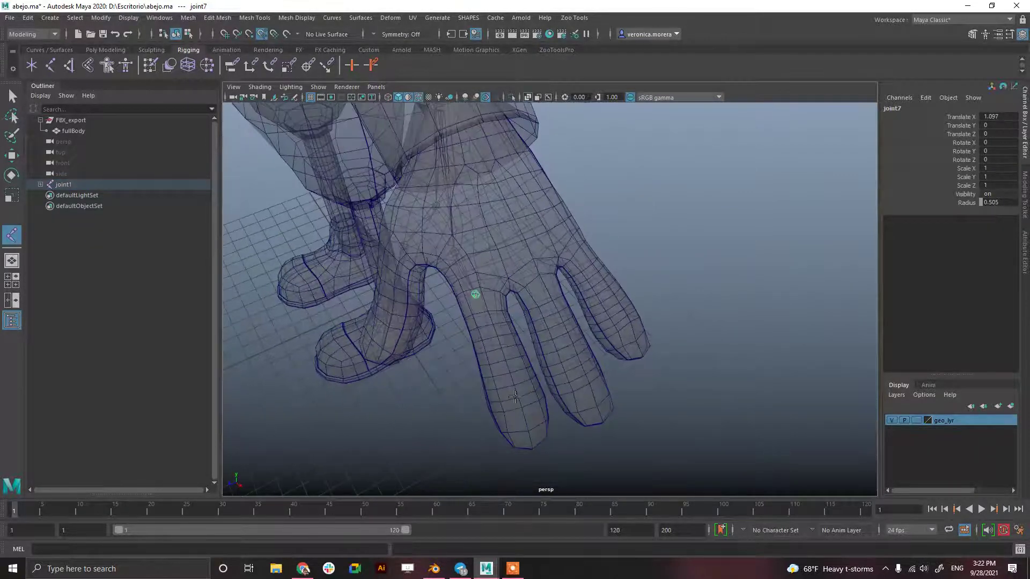
click(495, 337)
click(533, 445)
alt+drag(536, 448, 535, 367)
key(Return)
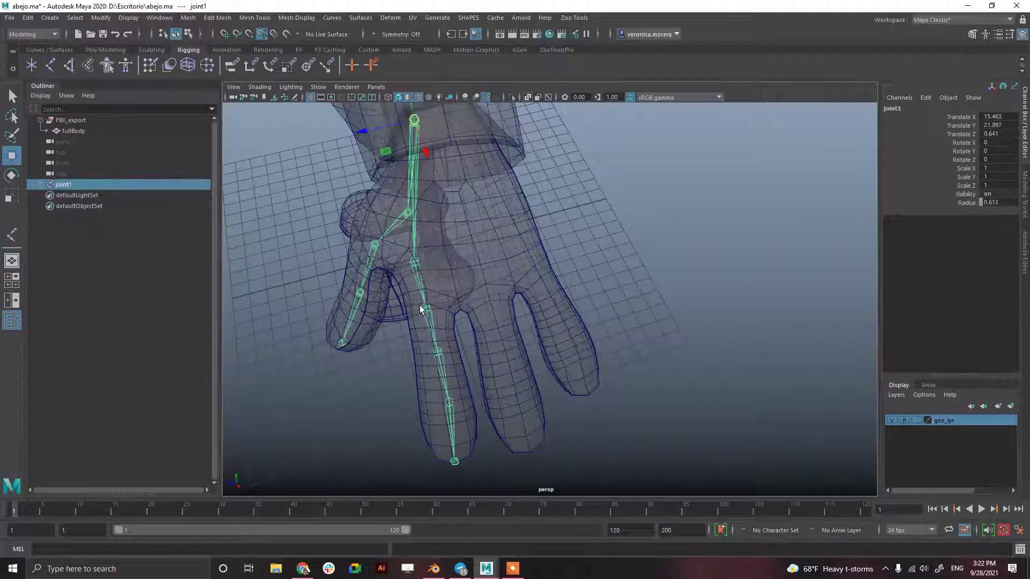
Step: Center the index finger's base, middle and last knuckle joints sideways in the finger, and turn off the wireframe overlay
click(415, 263)
drag(363, 275, 368, 272)
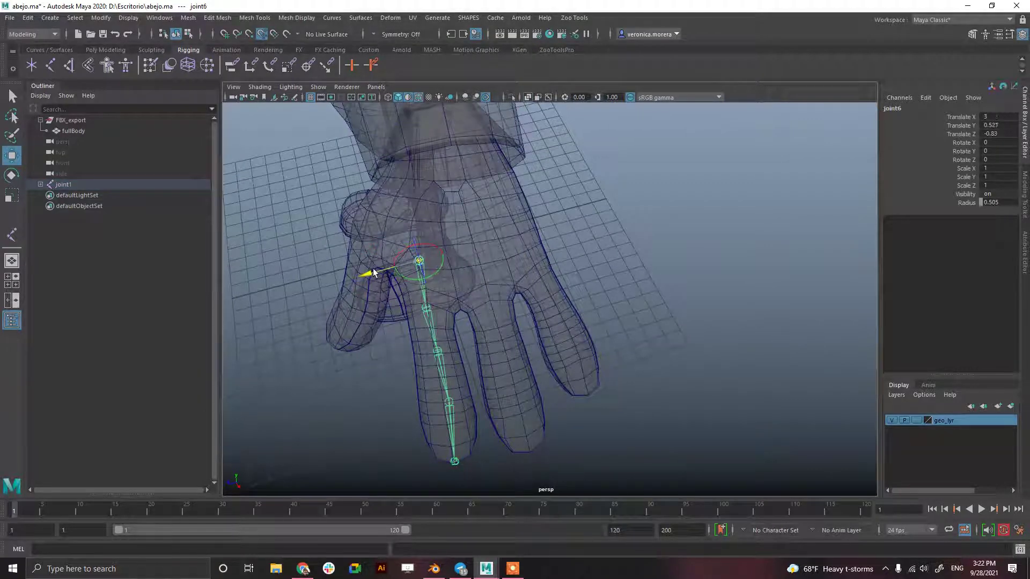
click(438, 351)
drag(406, 359, 402, 360)
click(453, 406)
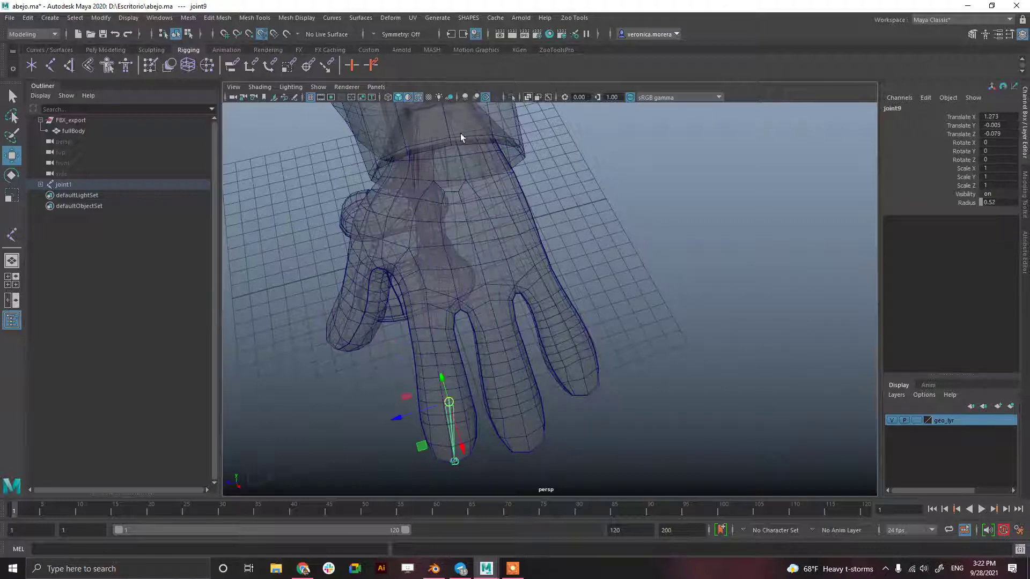
click(418, 97)
drag(415, 418, 411, 420)
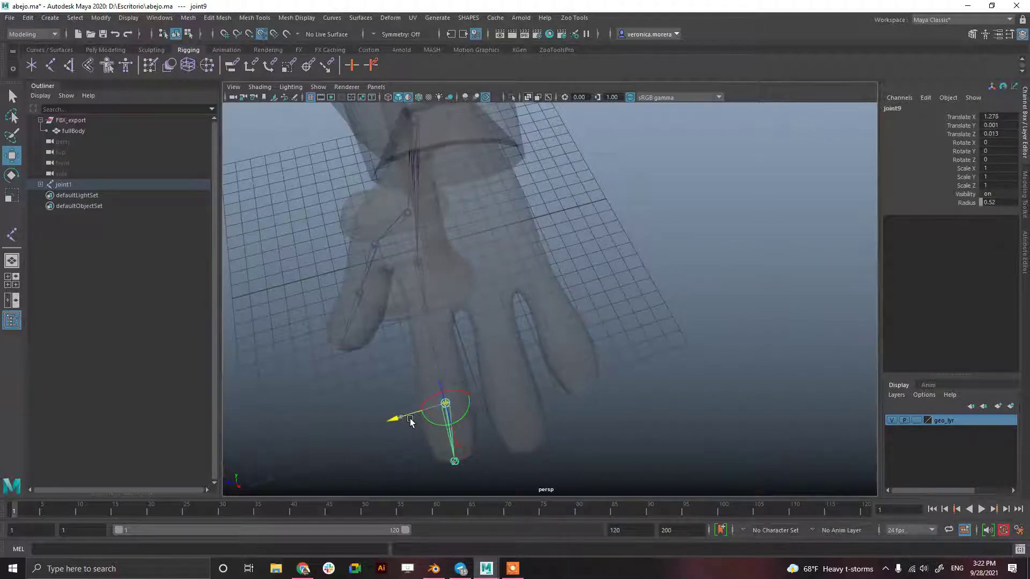
Step: Viewing the hand from the side, lower the index finger's tip joint and raise its base joint to fit the mesh
alt+drag(561, 296, 622, 229)
alt+middle_drag(717, 189, 626, 339)
click(659, 342)
drag(658, 342, 669, 373)
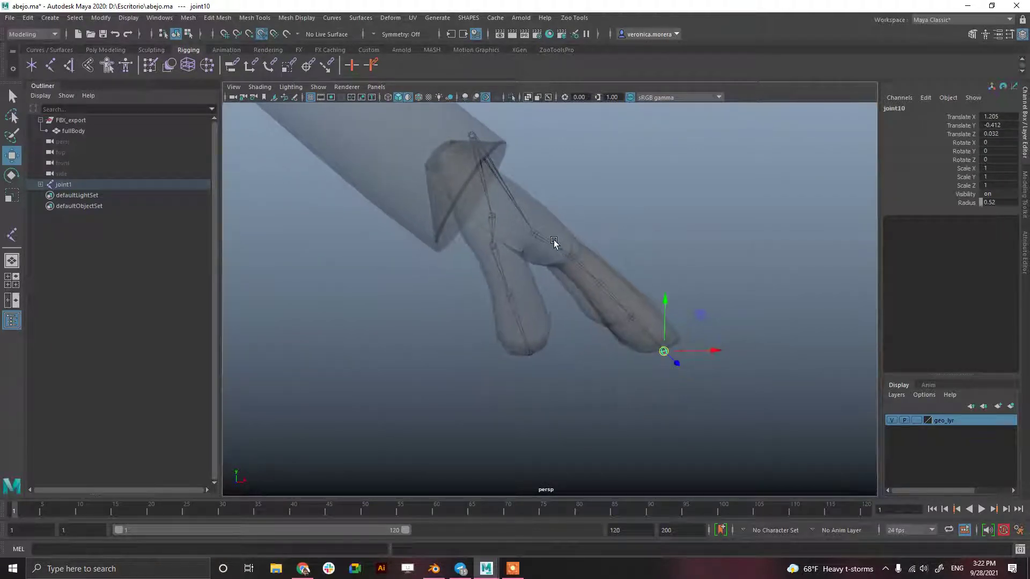
click(538, 232)
drag(536, 185, 537, 178)
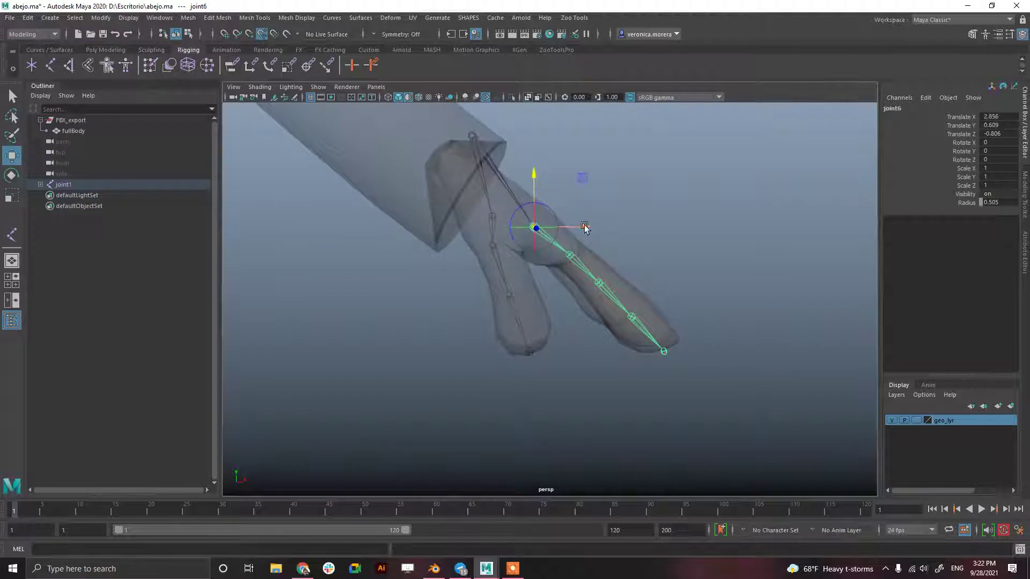
Step: Fine-tune the index finger's tip joint sideways and lengthwise so it sits centered in the fingertip
alt+drag(541, 232, 432, 279)
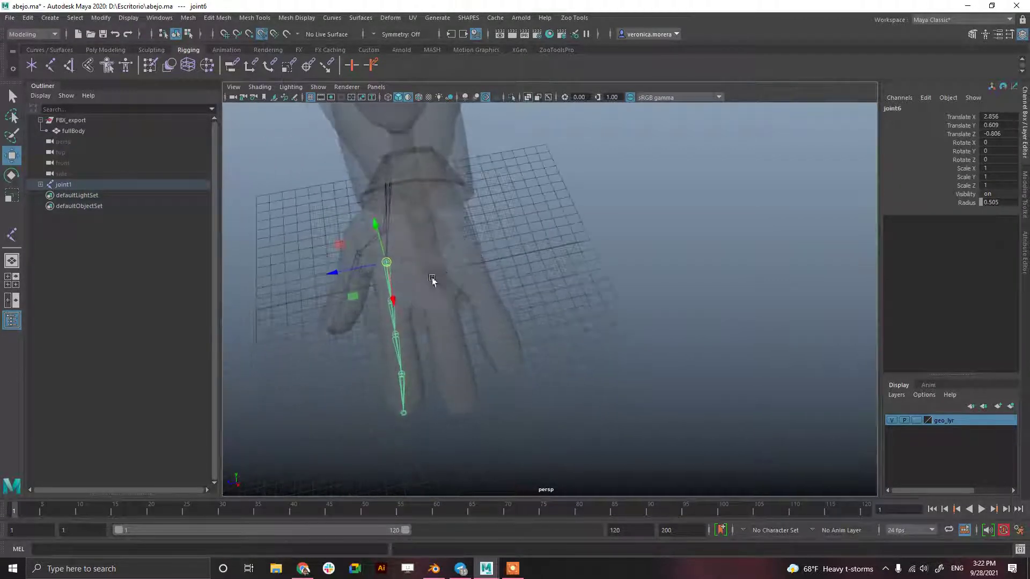
click(407, 415)
key(d)
drag(371, 423, 375, 422)
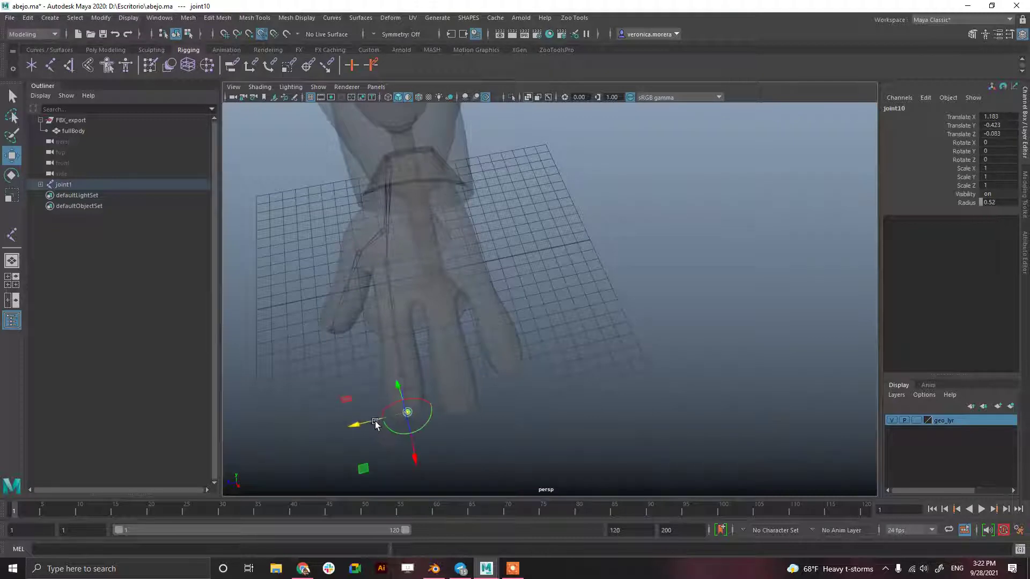
drag(417, 458, 416, 455)
alt+drag(513, 367, 477, 317)
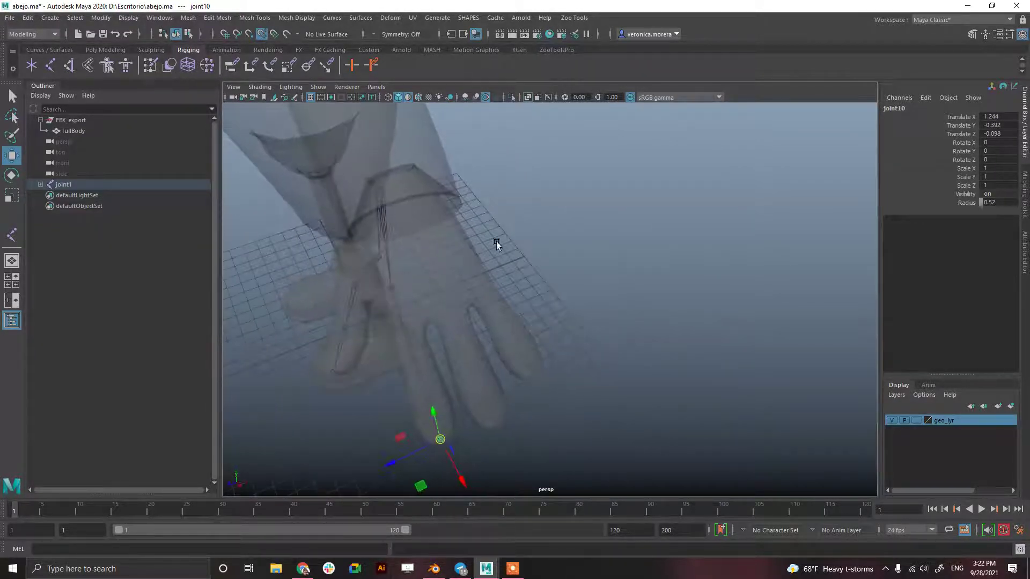
Step: Duplicate the index finger chain into the middle finger and rotate the copy about 4 degrees around Y to follow it
alt+drag(506, 246, 463, 240)
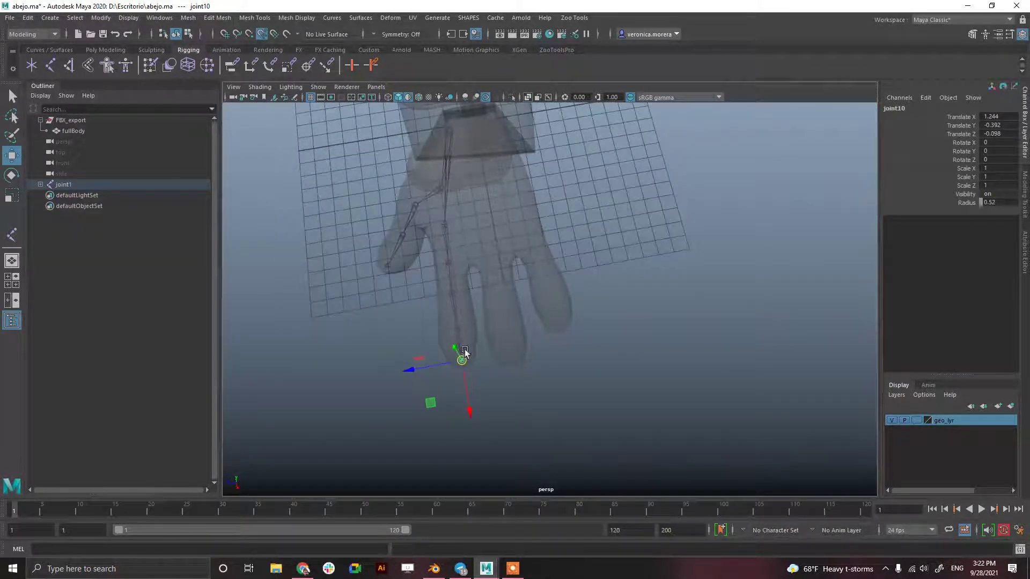
alt+drag(448, 294, 452, 220)
click(452, 220)
alt+drag(504, 266, 507, 237)
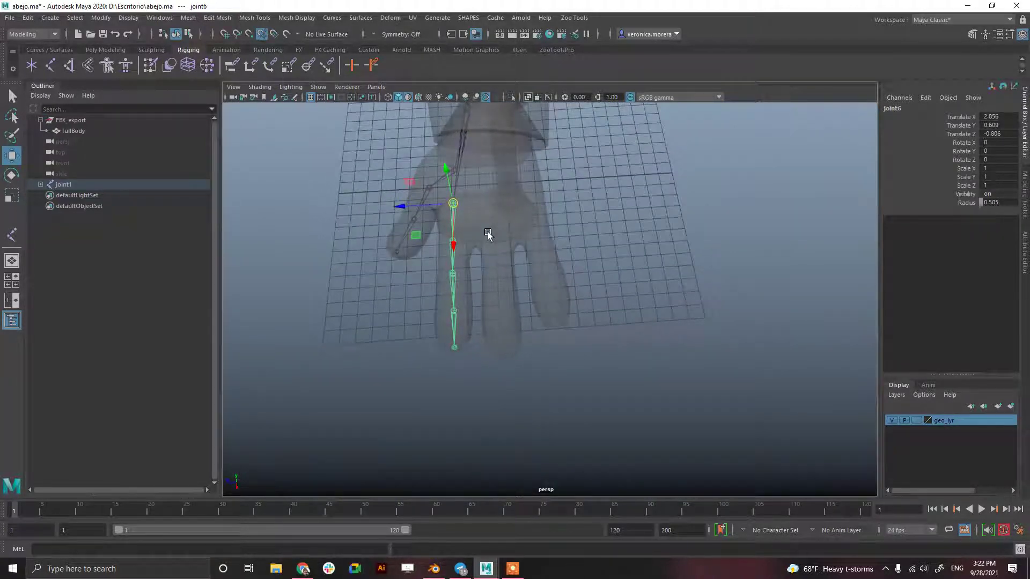
key(ctrl+d)
drag(407, 205, 449, 208)
key(e)
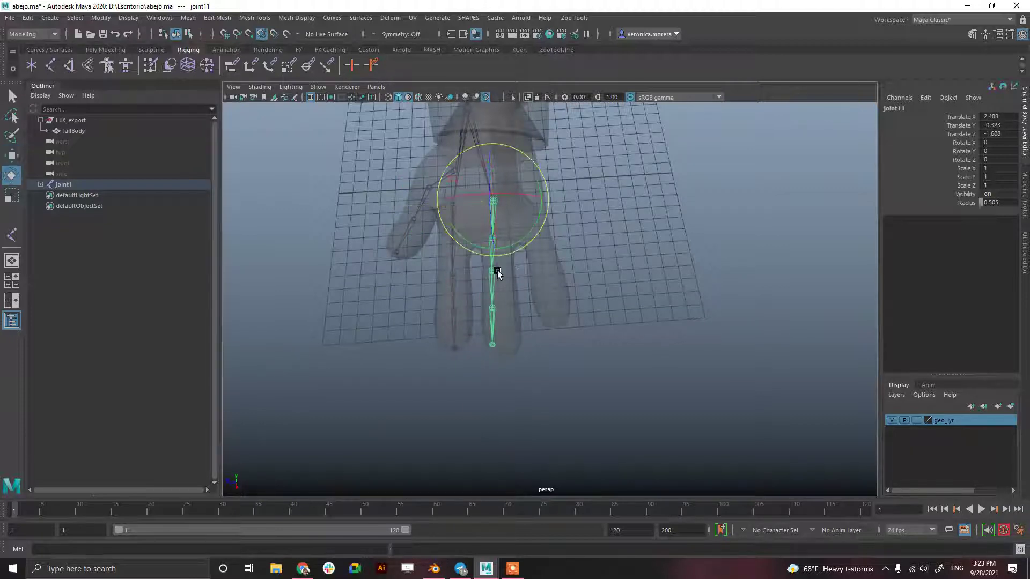
drag(475, 247, 497, 264)
key(w)
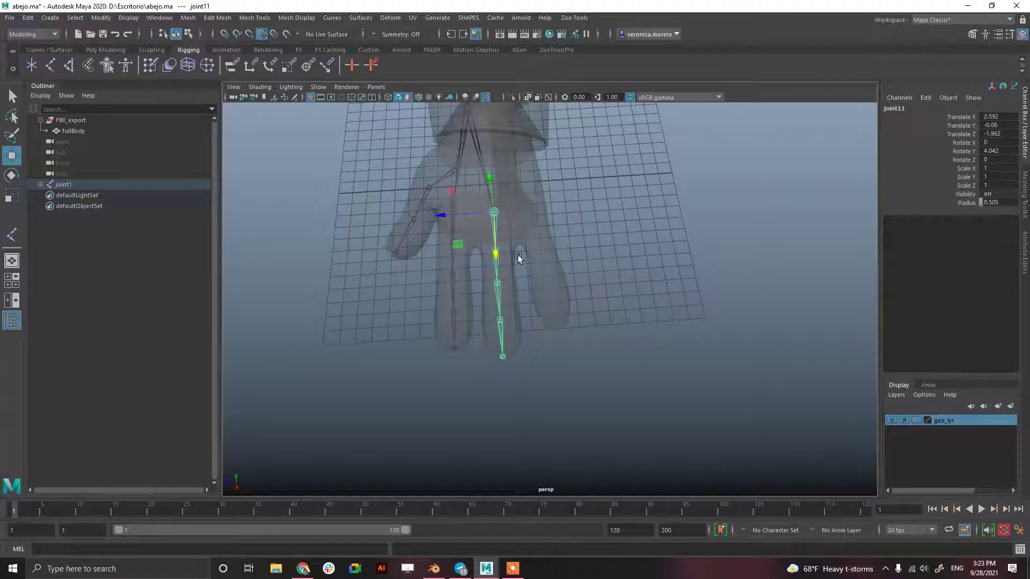
Step: Duplicate the middle finger chain into the little finger and rotate the copy to about 16 degrees around Y
key(ctrl+d)
drag(453, 214, 491, 208)
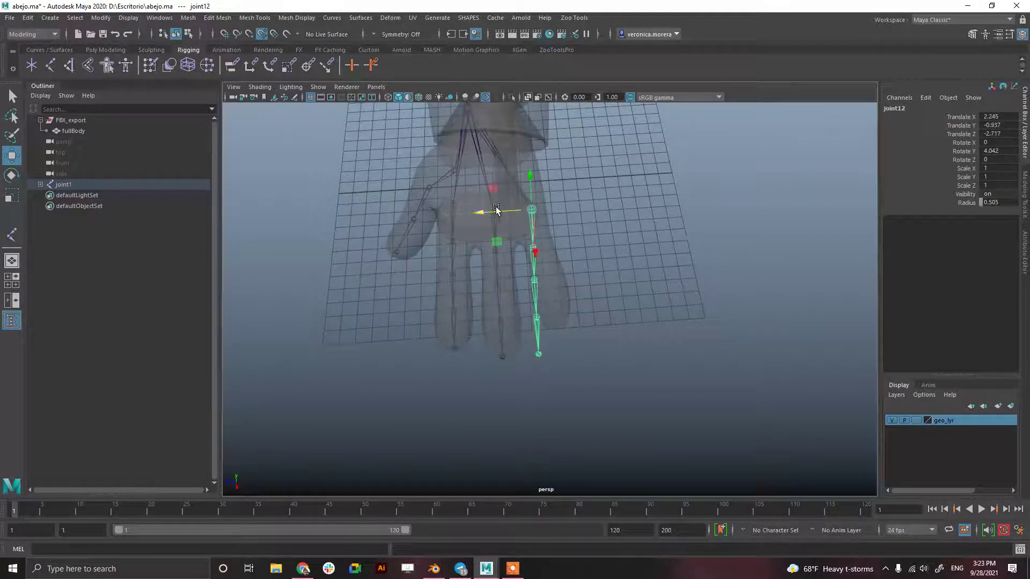
drag(542, 254, 529, 258)
key(e)
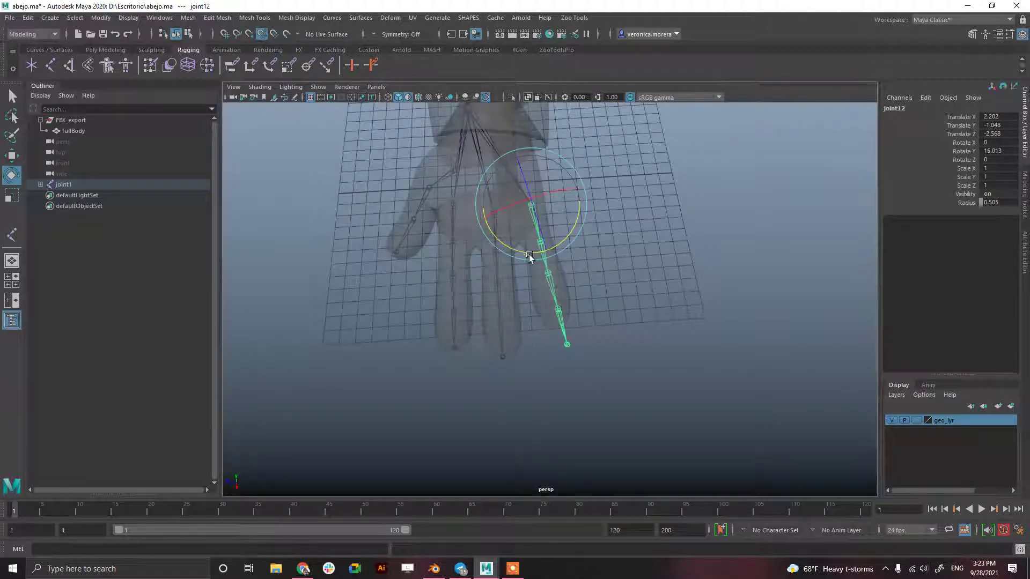
alt+drag(594, 235, 594, 252)
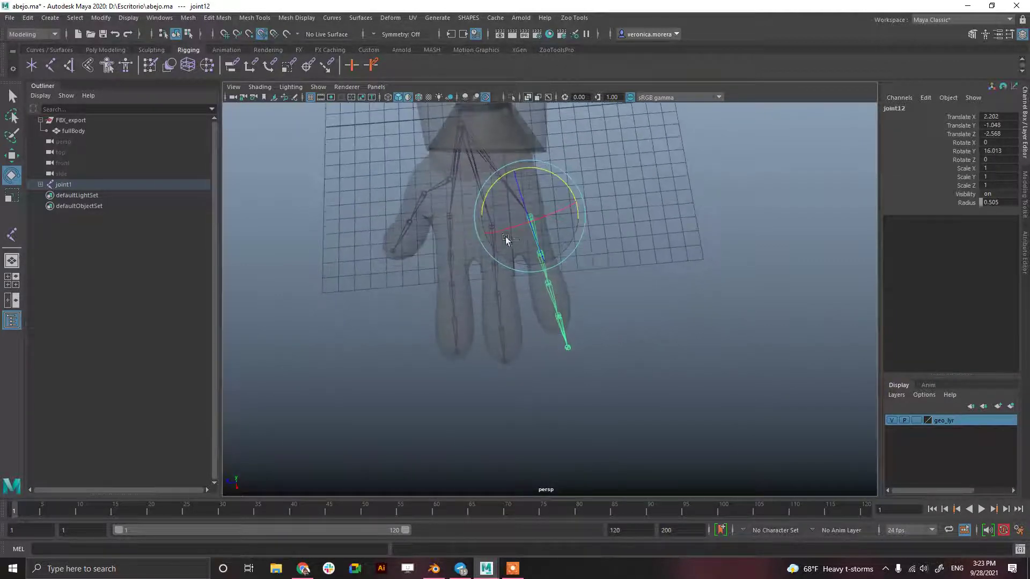
Step: Move the middle finger's base joint back toward the wrist and rotate its chain to about 3.3 degrees around Y
click(559, 295)
click(490, 230)
key(d)
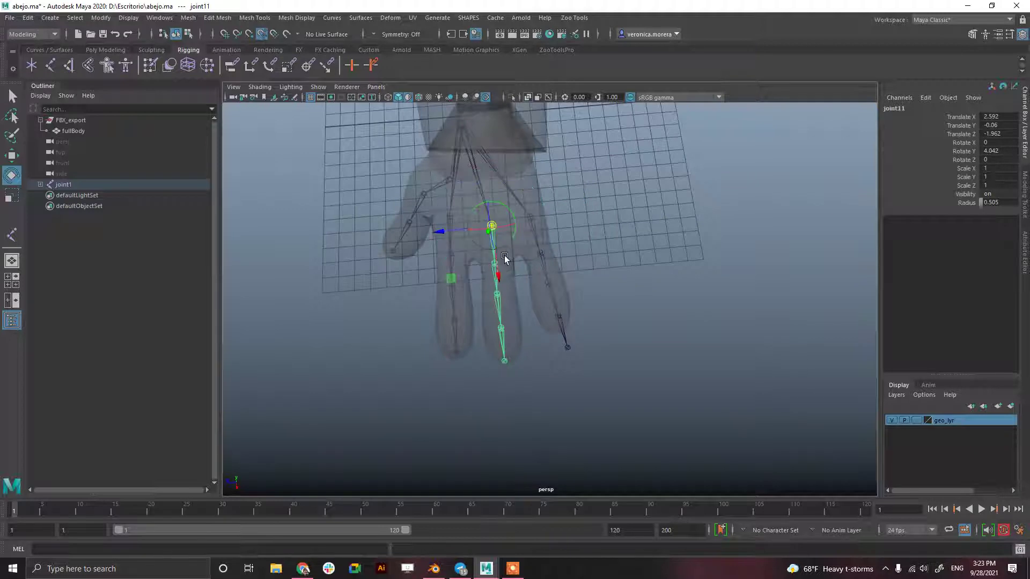
drag(495, 267, 494, 261)
drag(538, 228, 542, 232)
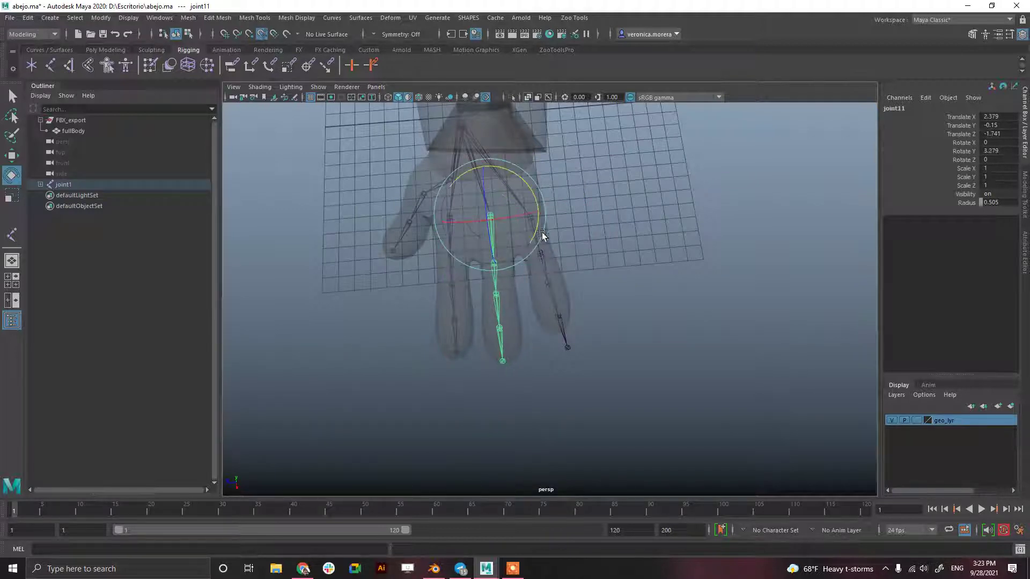
click(588, 272)
Step: Move the little finger's first knuckle joint back toward the palm without moving the joints below it
click(553, 266)
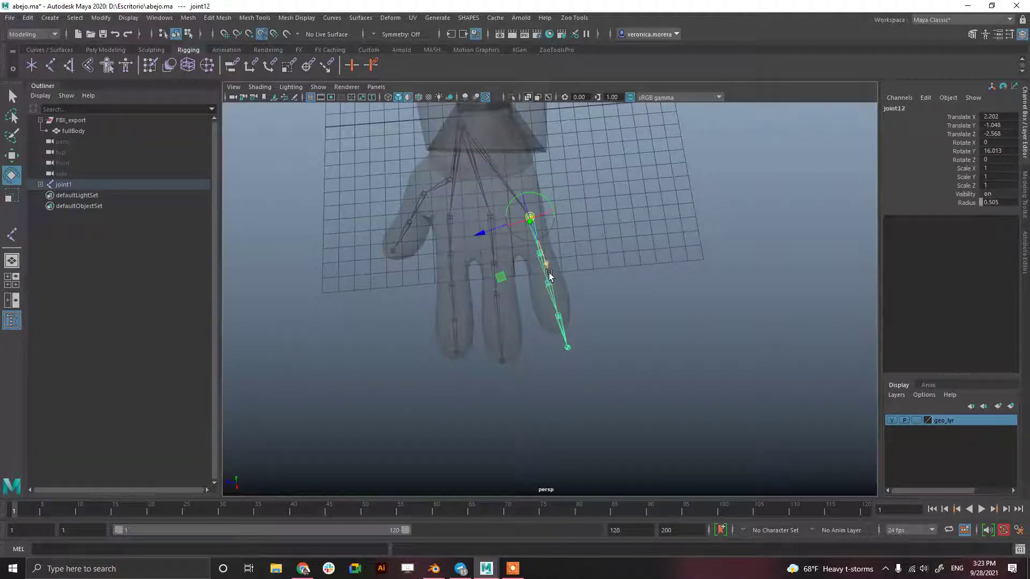
click(551, 291)
click(542, 257)
drag(553, 289, 551, 284)
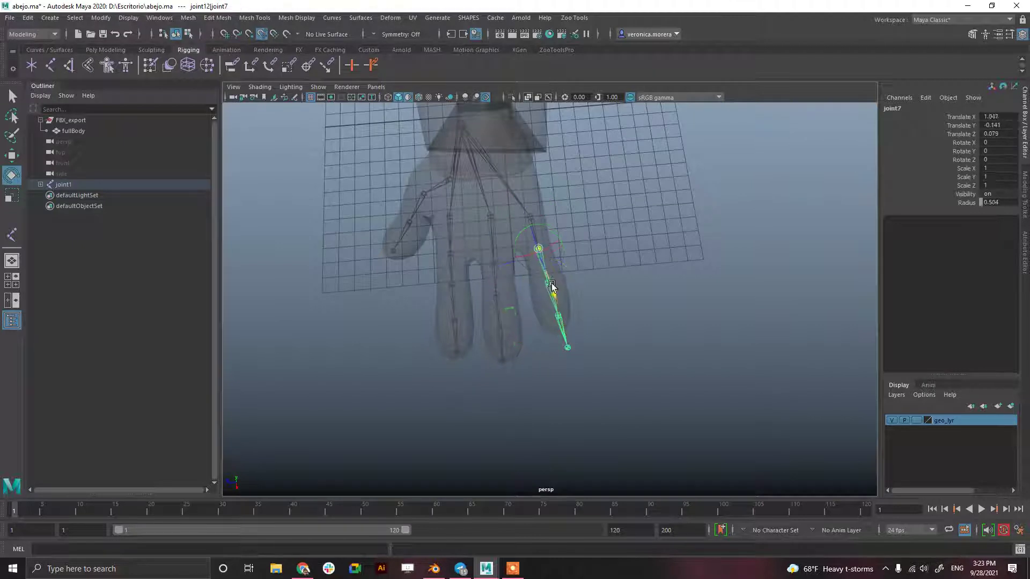
Step: Move the middle finger's first knuckle joint back toward the palm, keeping its child joints in place
click(494, 280)
key(d)
drag(503, 306, 500, 293)
drag(445, 259, 446, 259)
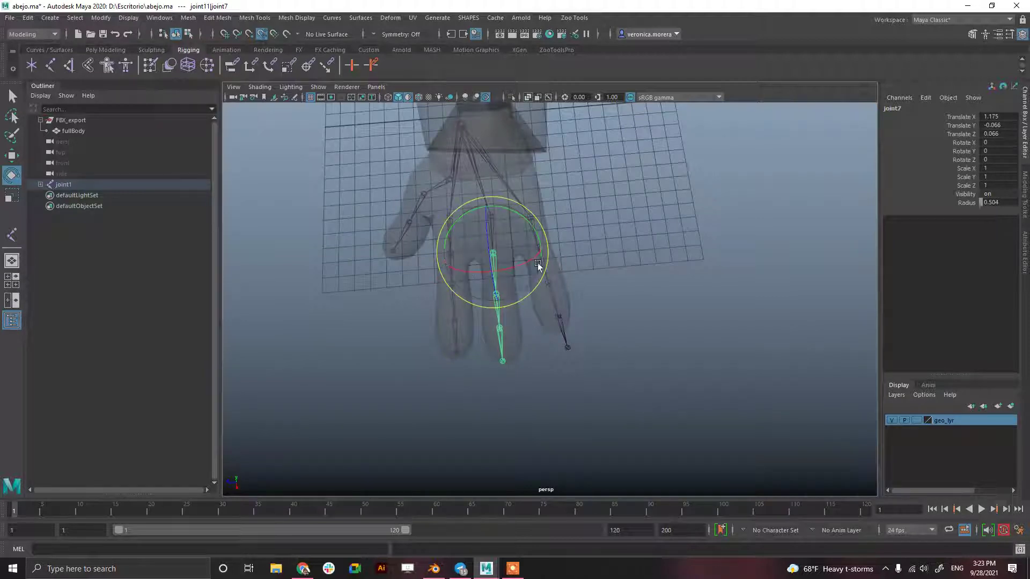
click(579, 270)
Step: Adjust the little finger's middle knuckle joint and lower its first knuckle joint to fit the mesh
click(556, 309)
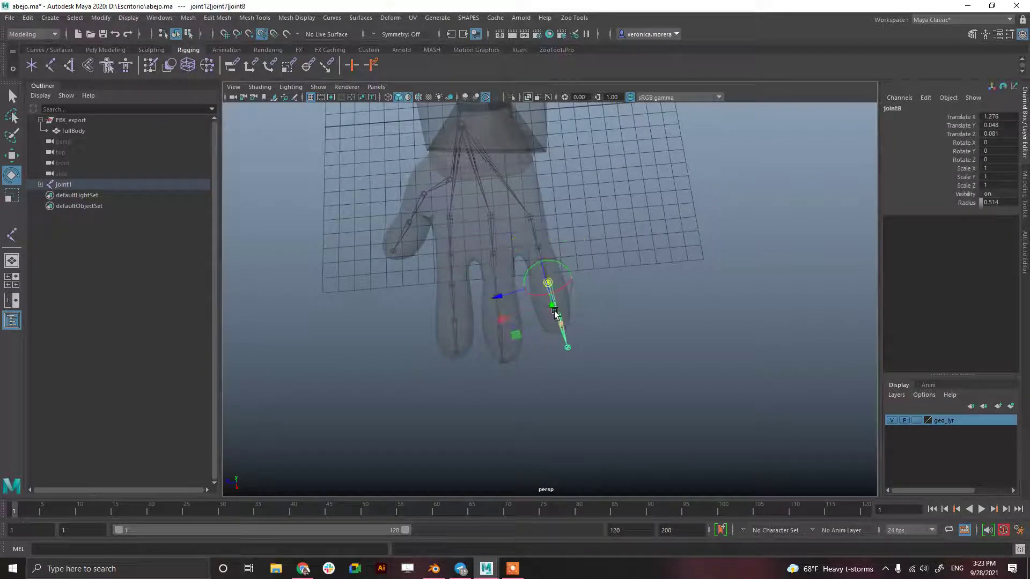
alt+drag(589, 301, 573, 280)
click(581, 235)
click(582, 234)
key(w)
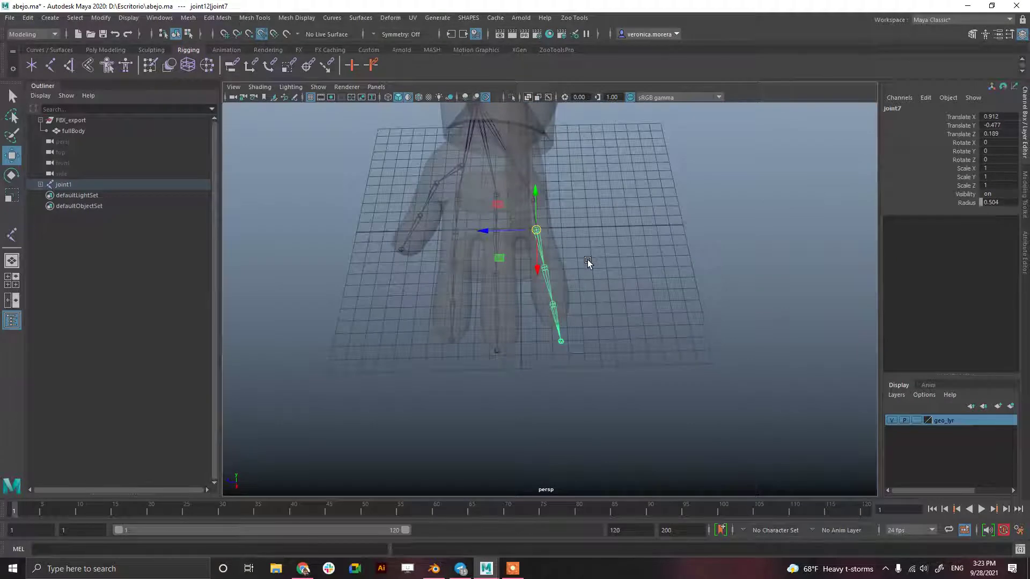
scroll(588, 262, up, 3)
alt+drag(596, 248, 536, 255)
Step: Pull the little finger's last knuckle and tip joints back to fit the shorter finger
click(539, 263)
click(555, 317)
drag(554, 316, 548, 310)
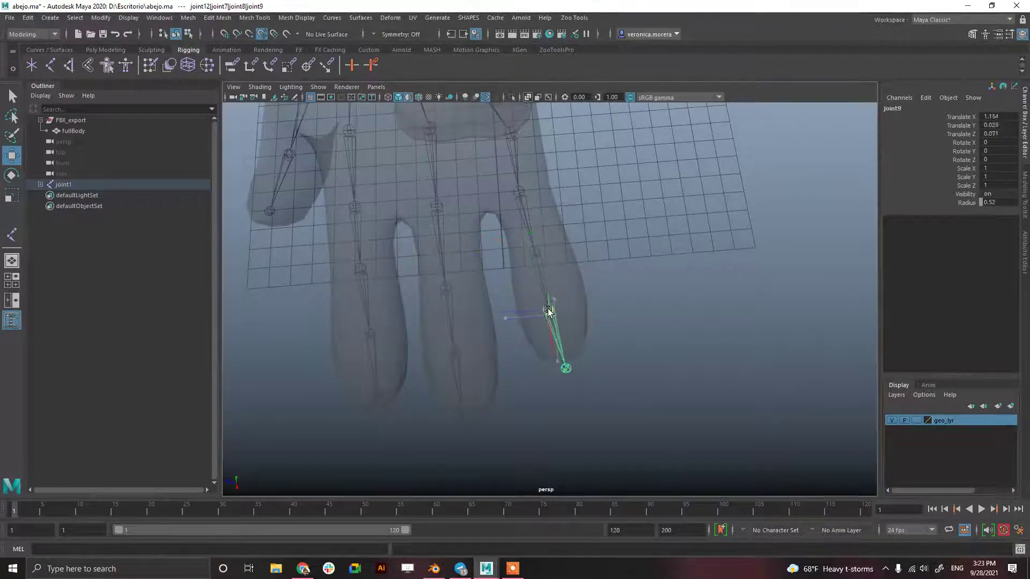
click(566, 368)
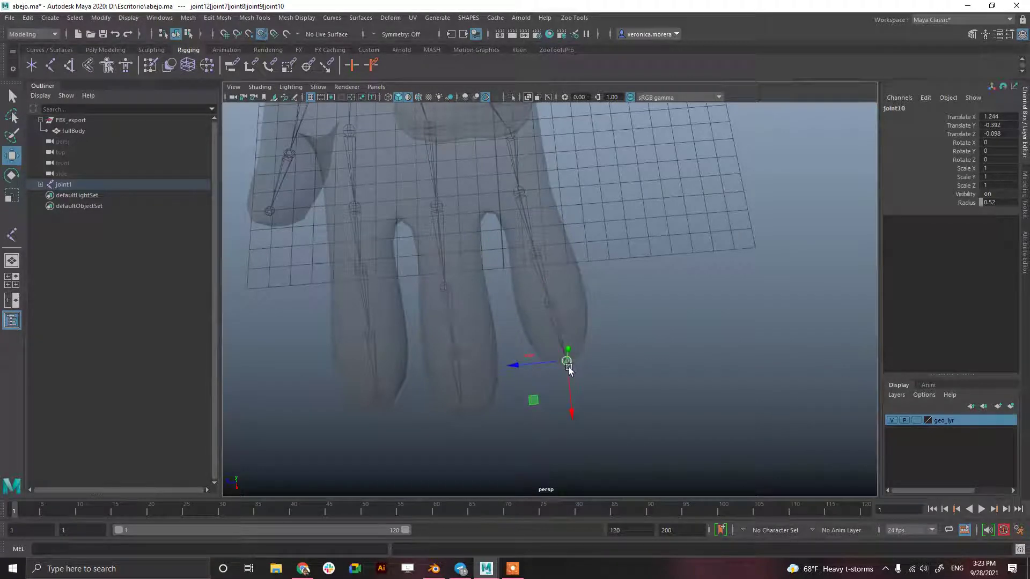
Step: Center the little finger's first and middle knuckle joints sideways in the finger
click(518, 212)
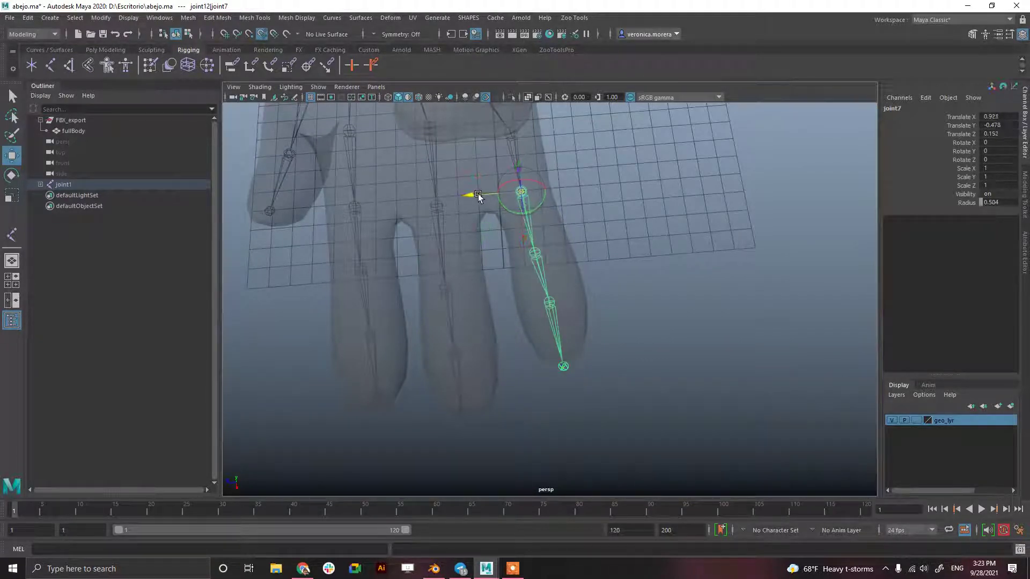
click(535, 253)
click(525, 190)
click(535, 253)
drag(486, 257, 490, 257)
click(521, 192)
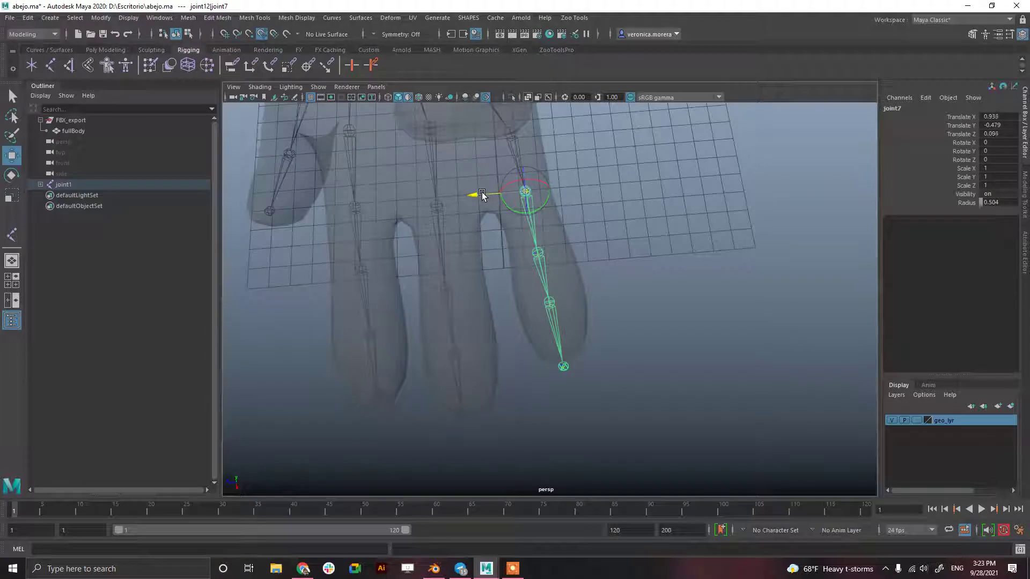
click(581, 217)
Step: Move the little finger's base joint toward the wrist and line it up sideways with the finger, keeping its child joints in place
alt+drag(535, 255, 567, 250)
scroll(567, 250, down, 4)
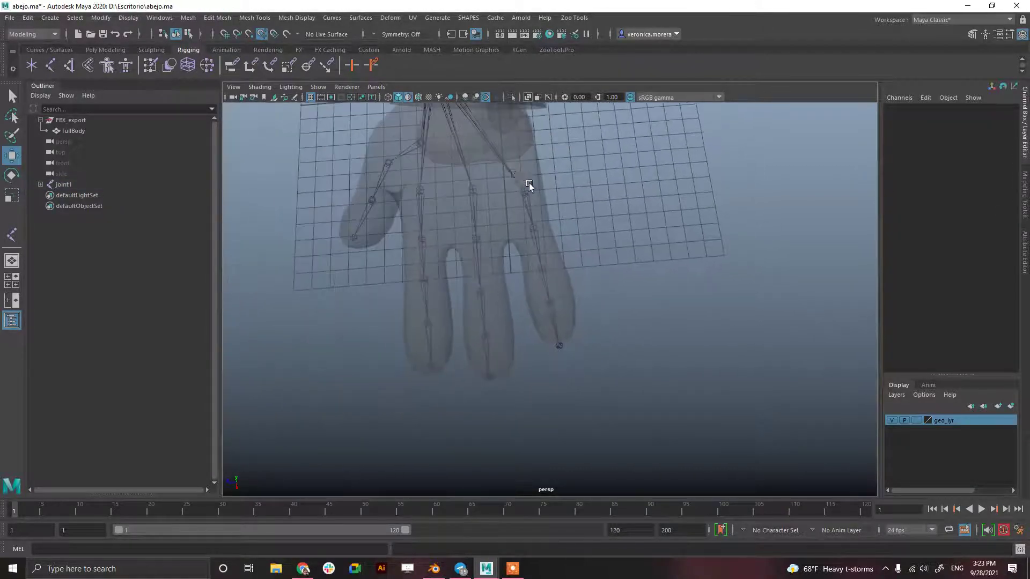
click(528, 185)
click(524, 194)
key(d)
drag(525, 192, 524, 184)
middle_drag(524, 185, 523, 186)
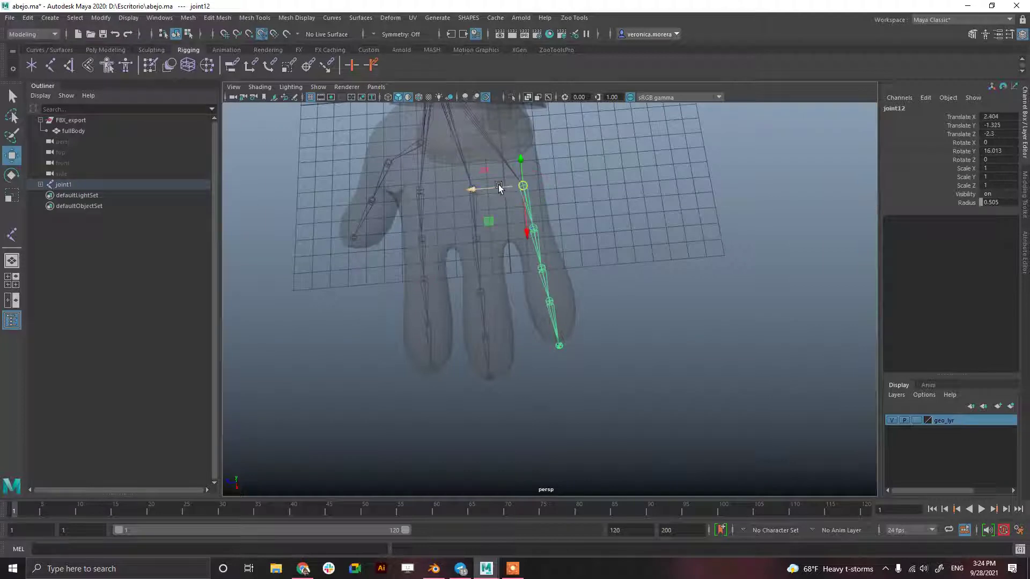
Step: Shift the little finger's tip joint slightly back and up into the fingertip
alt+drag(575, 220, 553, 345)
click(557, 358)
alt+right_drag(553, 345, 605, 362)
alt+drag(605, 362, 380, 238)
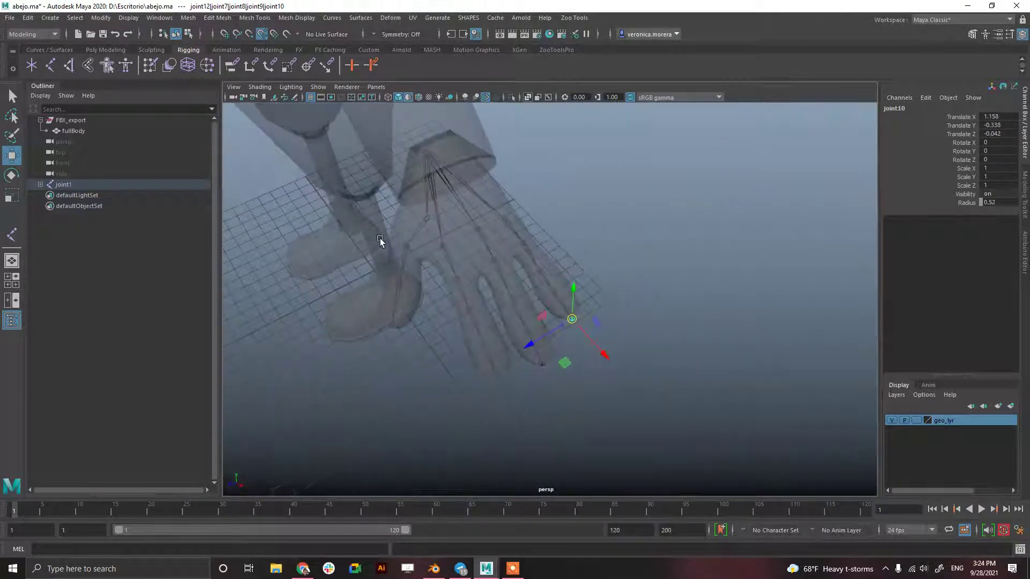
Step: Expand the full joint1 hierarchy, select joint1, and open the Script Editor over the viewport
click(40, 184)
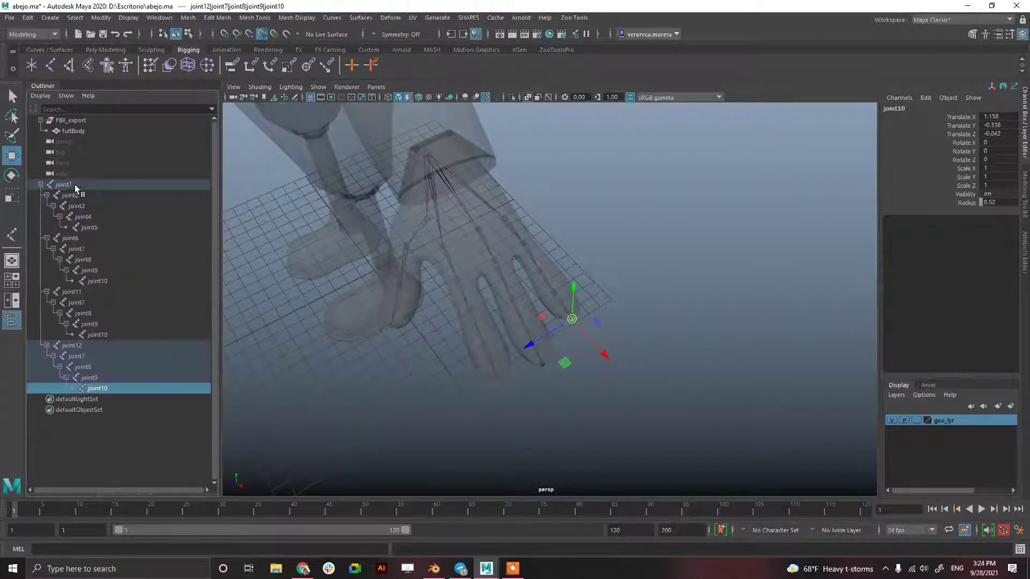
click(69, 185)
click(1020, 548)
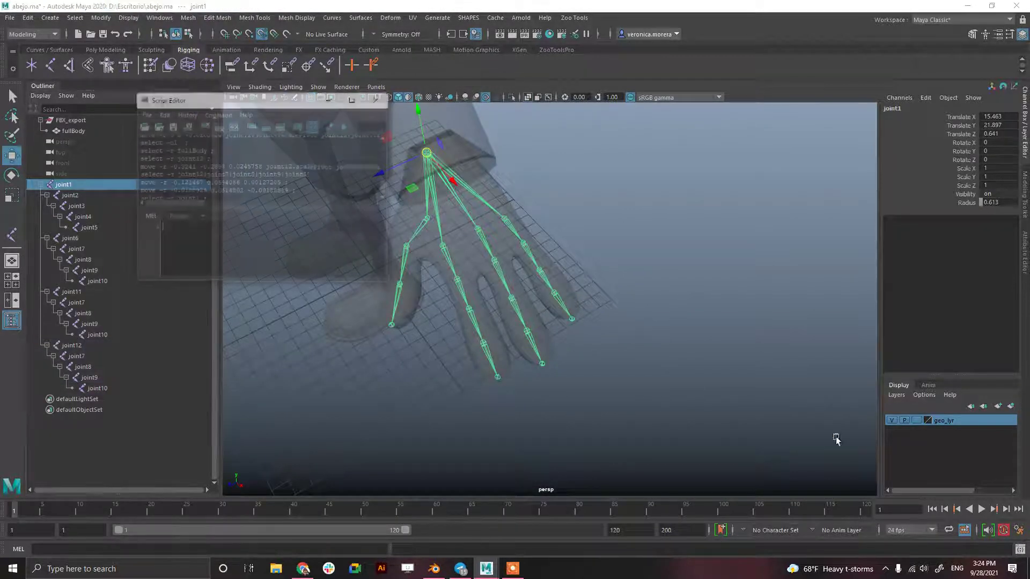
drag(316, 100, 579, 177)
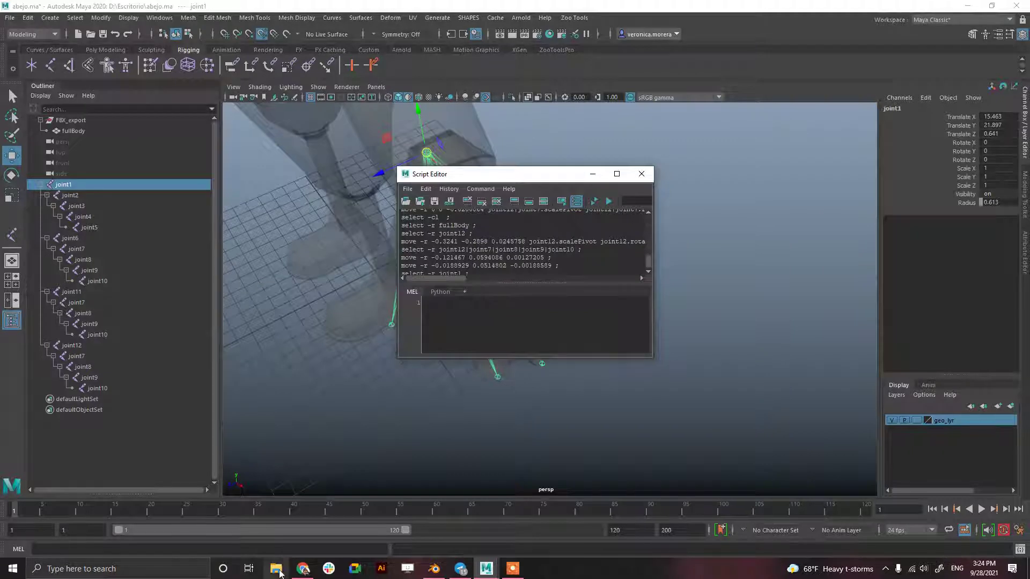
Step: Switch to File Explorer and open the scripts folder under Documents, maya, 2020
click(276, 569)
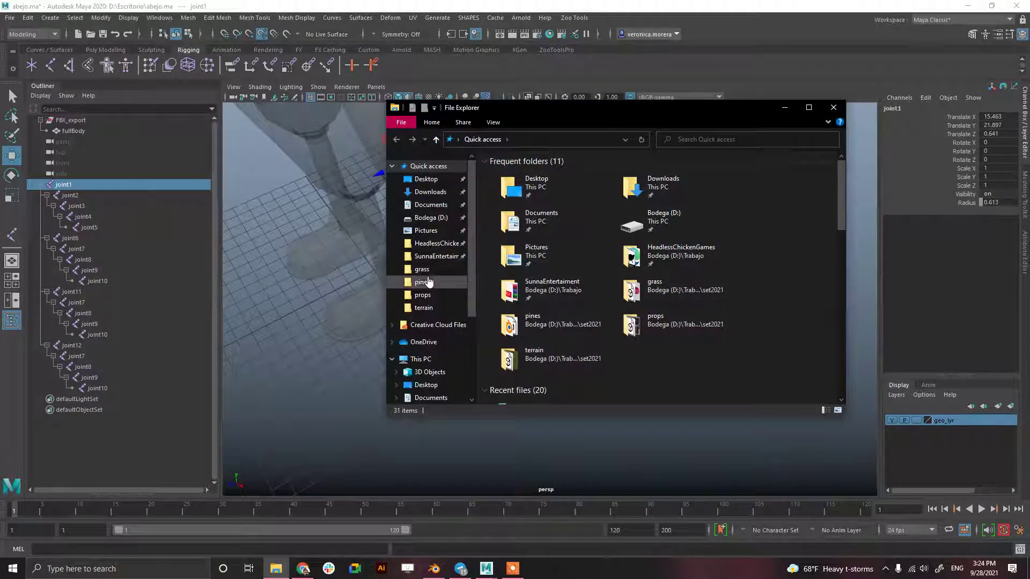
click(430, 205)
drag(746, 118, 919, 116)
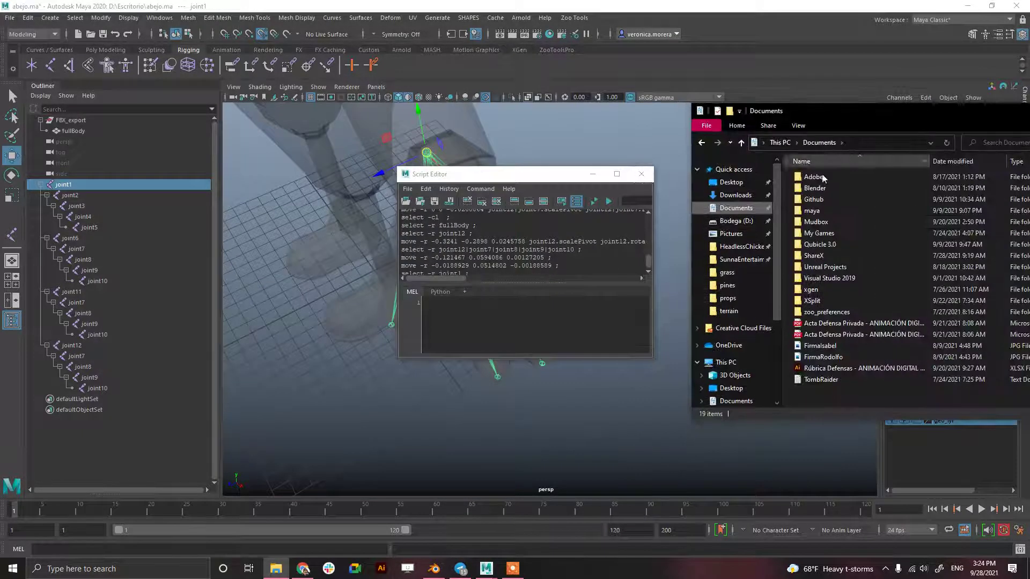
click(837, 212)
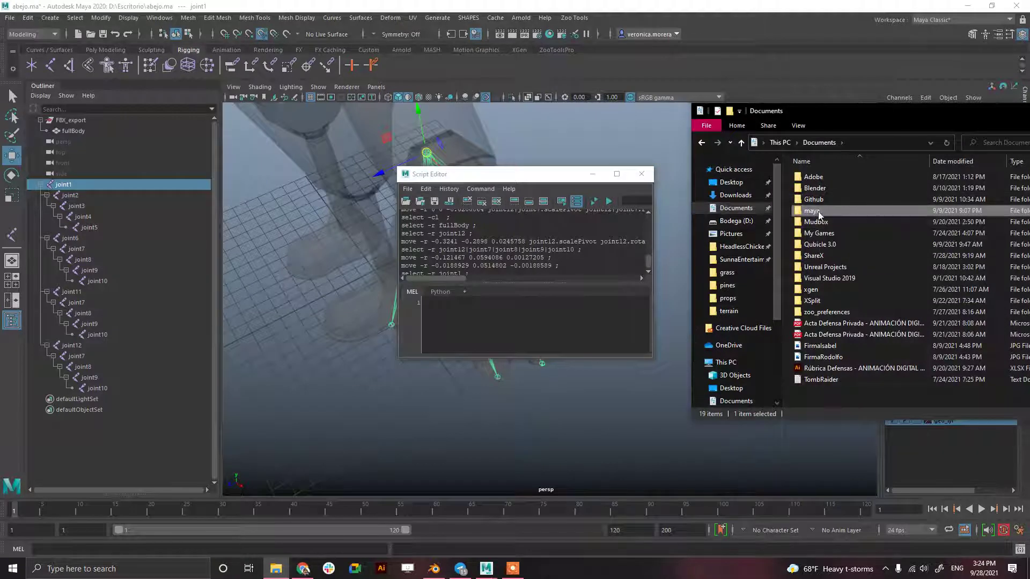
click(822, 211)
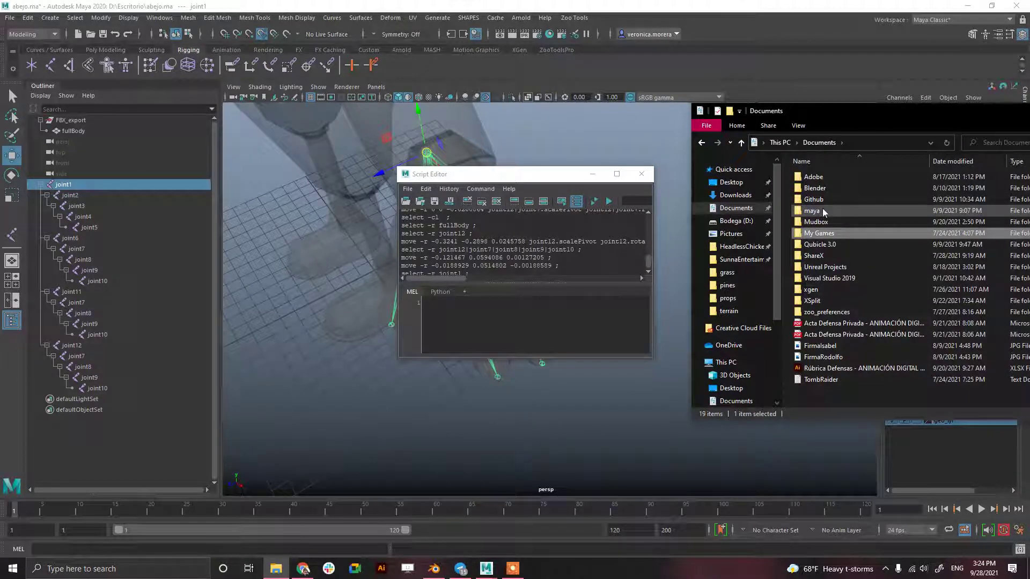
double_click(819, 211)
double_click(819, 188)
double_click(823, 200)
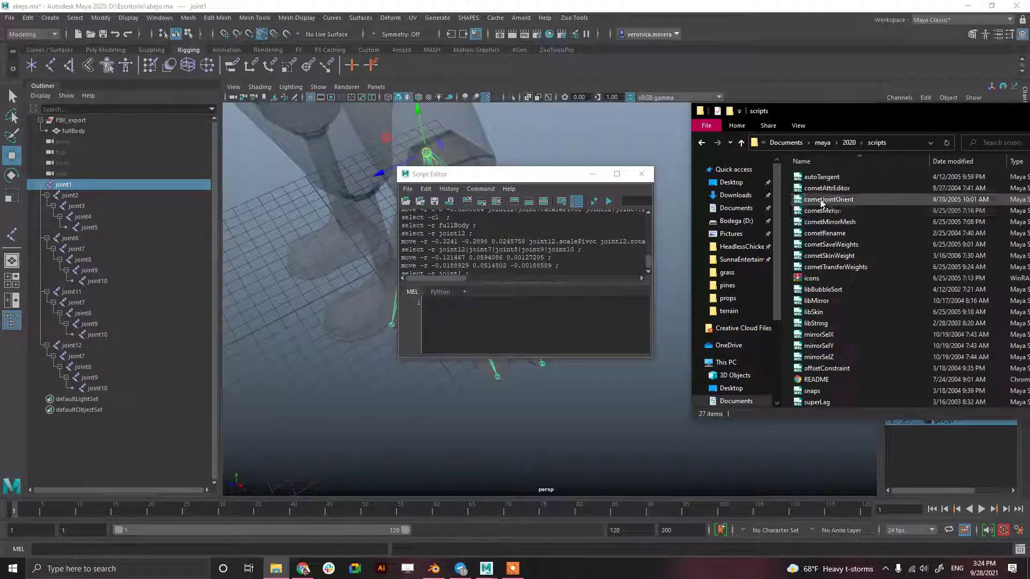
Step: Load the cometMenu script into the Script Editor as MEL, run it, and close the editor
drag(831, 217, 539, 322)
click(596, 202)
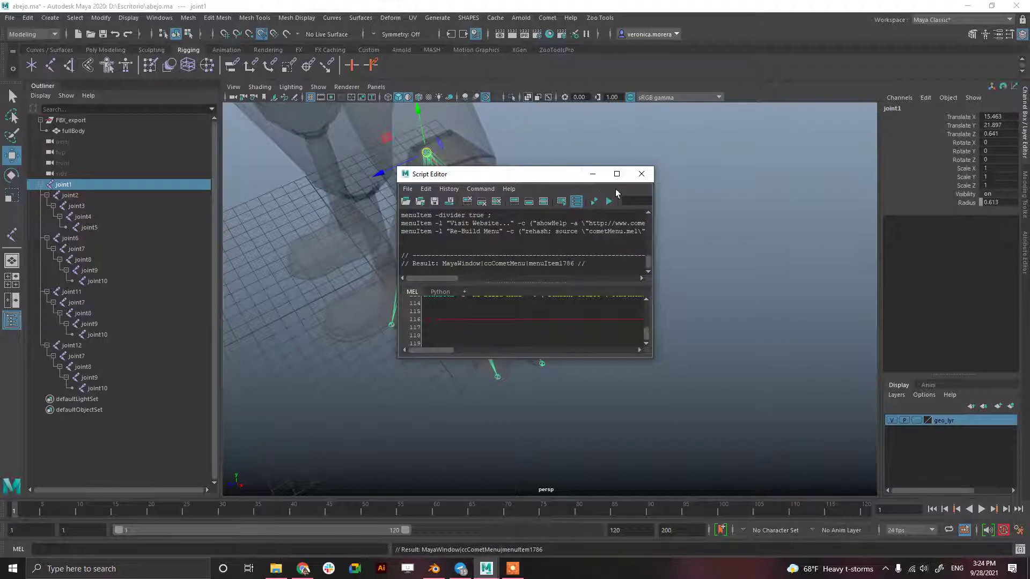
click(592, 175)
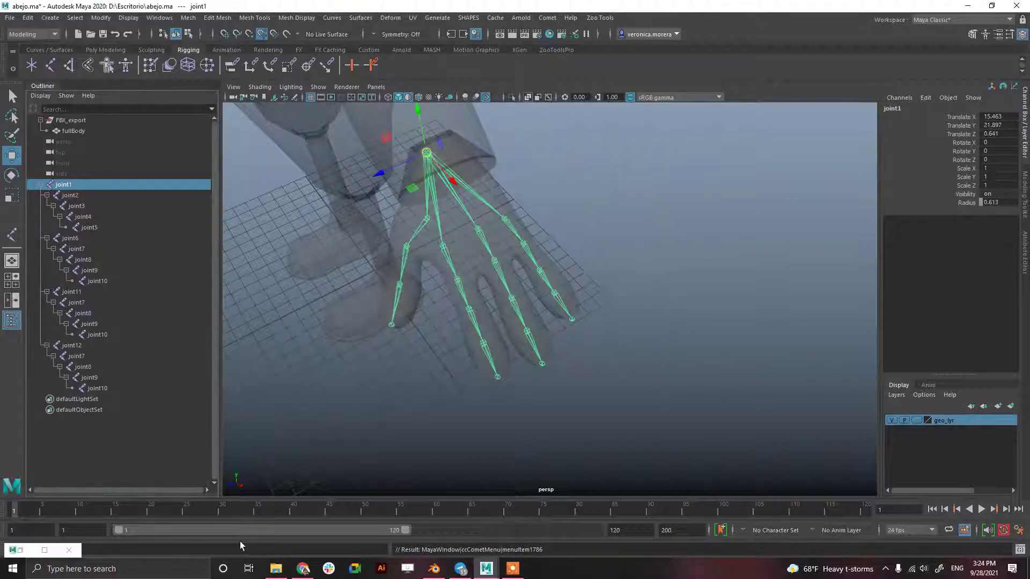
click(68, 550)
key(Return)
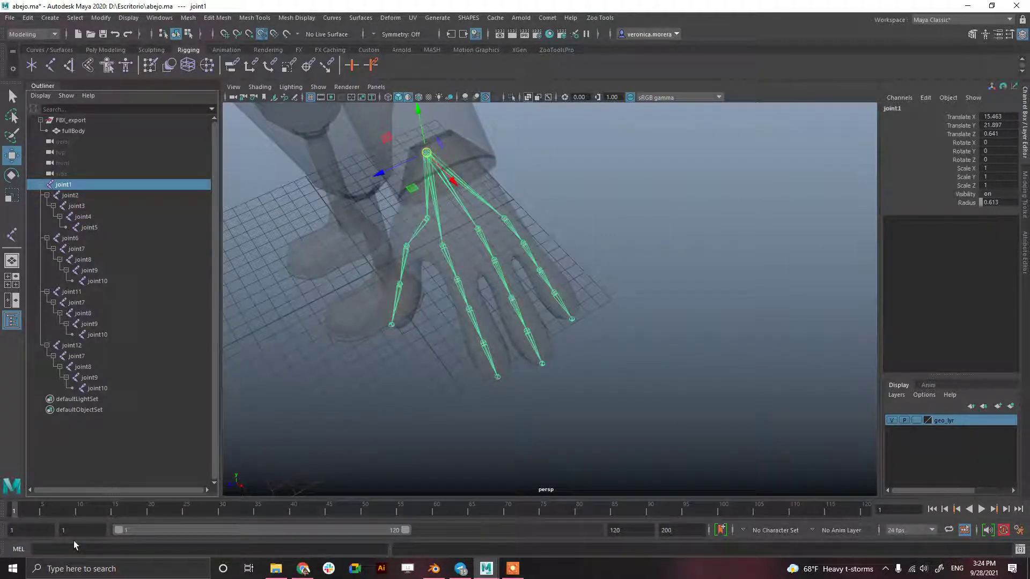
Step: Open the cometRename tool and rename the wrist joint, joint1, as hand
click(546, 18)
mouse_move(569, 35)
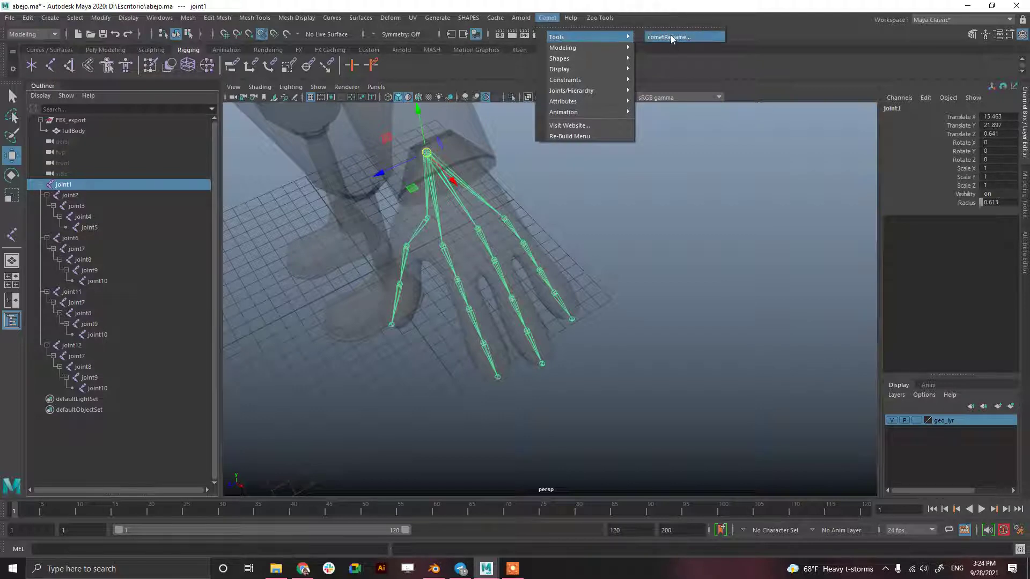
click(673, 37)
drag(404, 197, 658, 193)
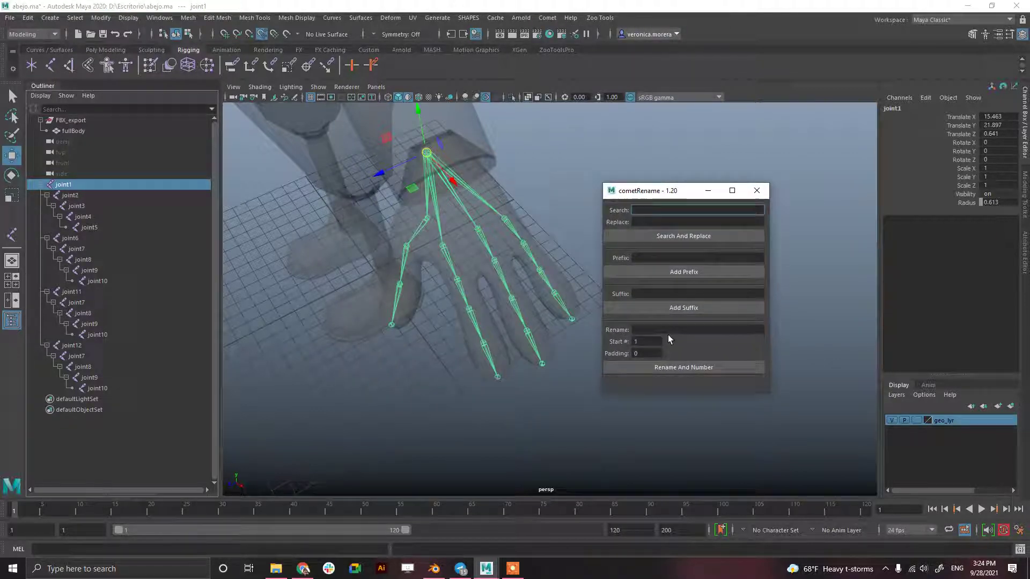
double_click(115, 184)
text(hand)
Step: Rename and number the four thumb joints as thumbs, starting at 1 with a padding of 2
click(71, 195)
shift+click(92, 228)
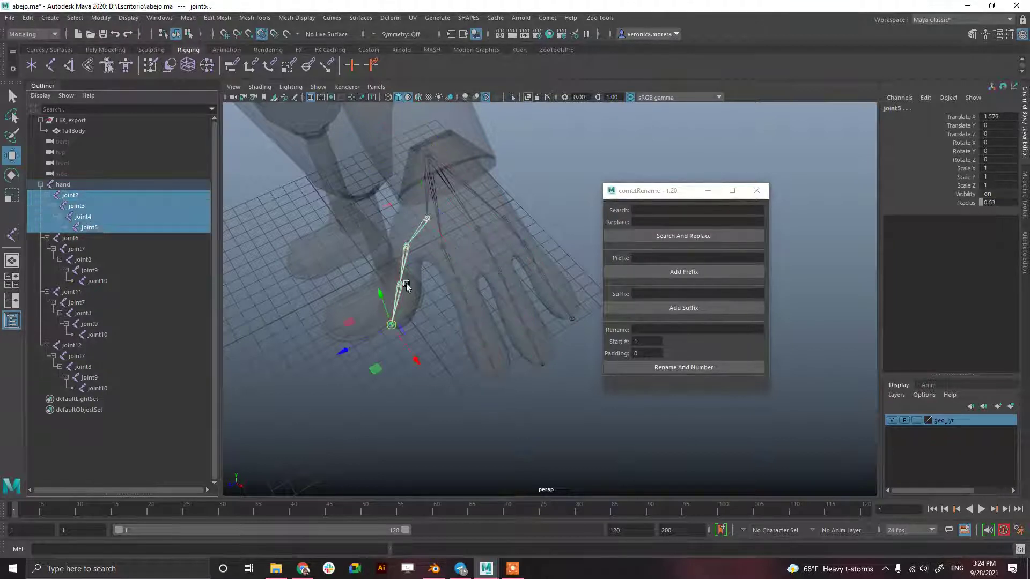
click(648, 327)
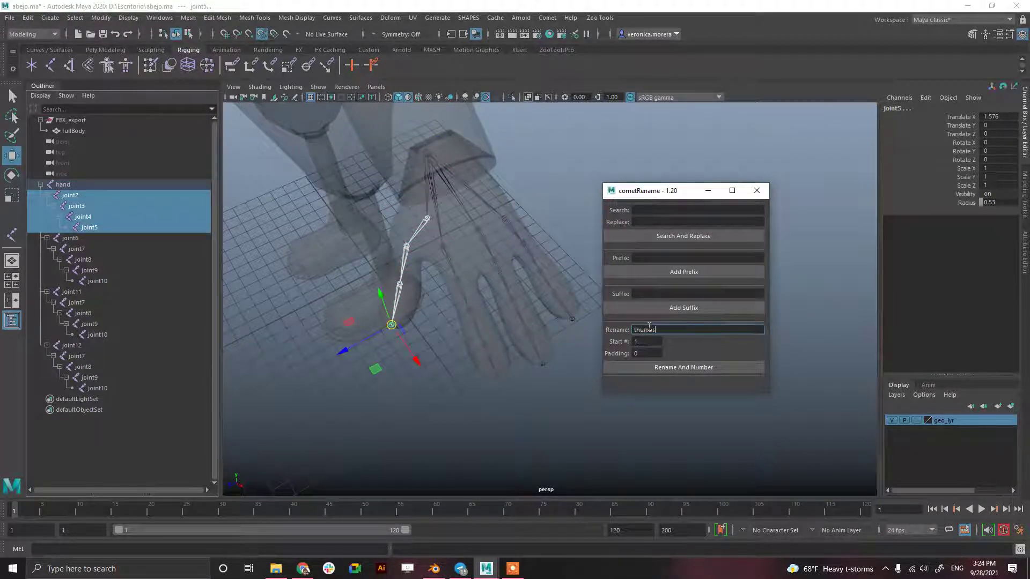
drag(639, 354, 630, 365)
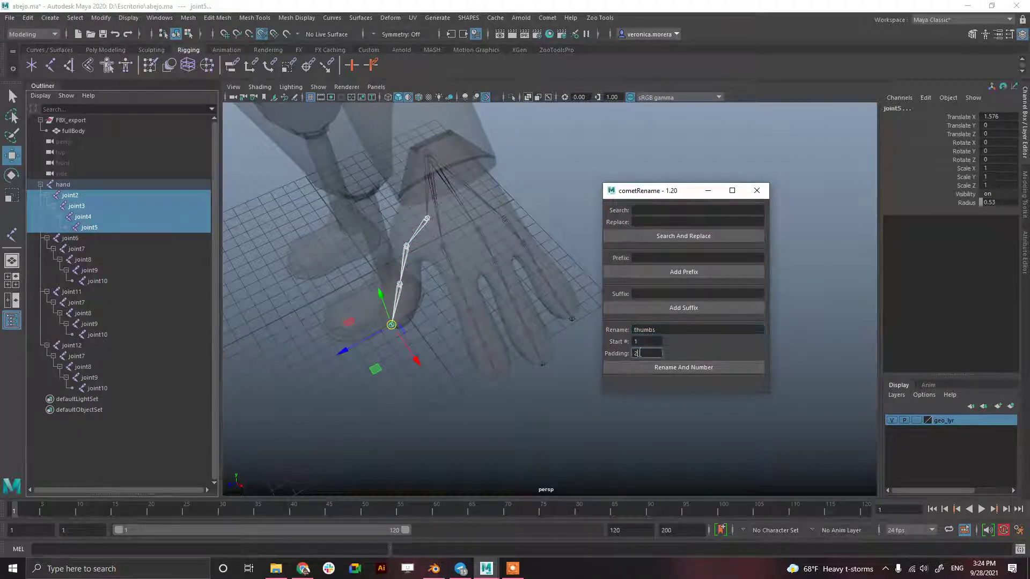
click(669, 367)
Step: Rename and number the five joints of the first finger, joint6 to joint10, as index with a padding of 2
drag(77, 244, 94, 280)
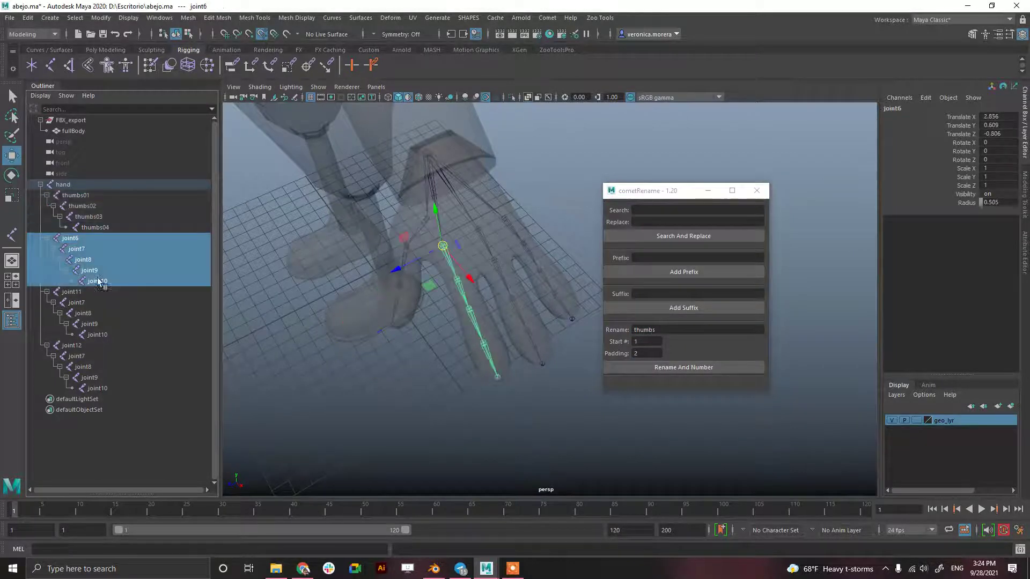
click(664, 330)
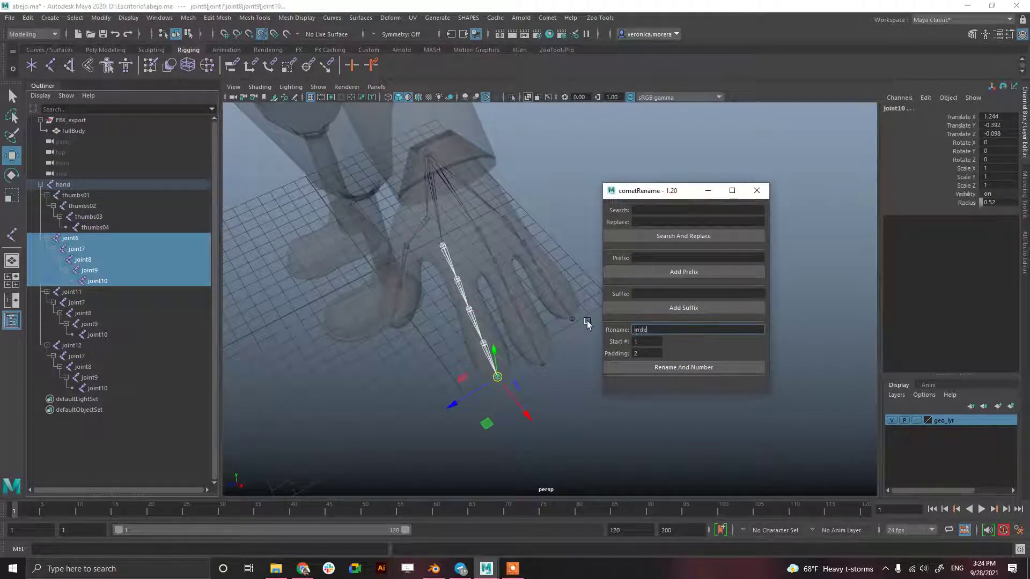
click(651, 367)
Step: Rename and number the five joints of the chain under joint11 as middle
drag(72, 292, 97, 335)
double_click(630, 330)
text(middl)
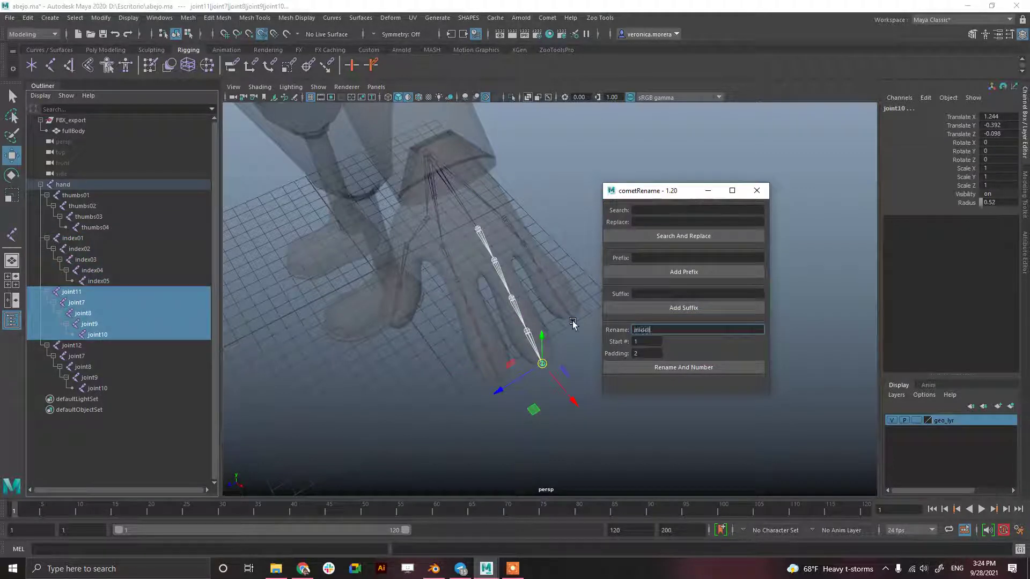
text(e)
click(683, 367)
Step: Rename and number the five joints of the chain under joint12 as pinky
click(92, 349)
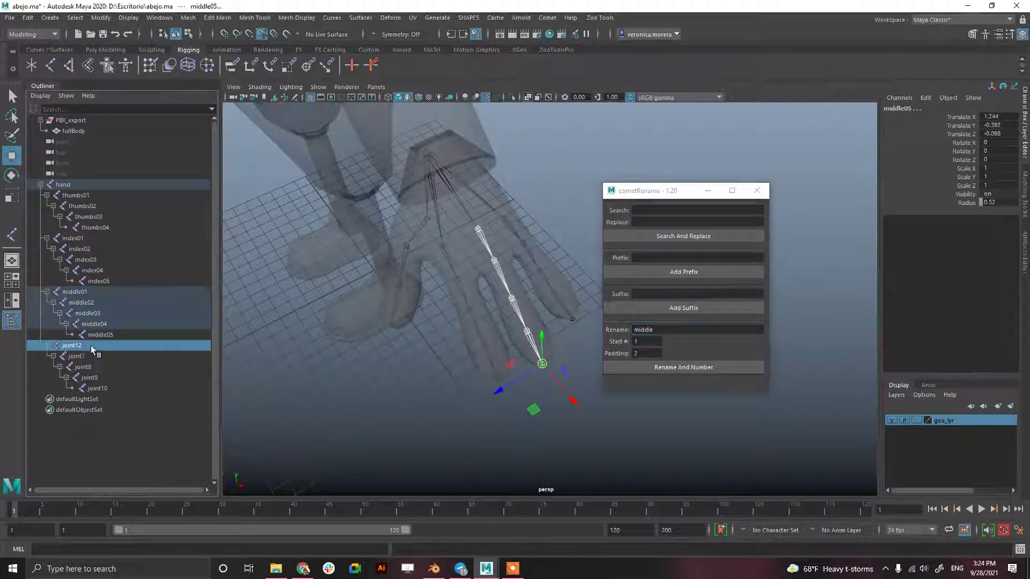
drag(92, 348, 98, 388)
double_click(652, 329)
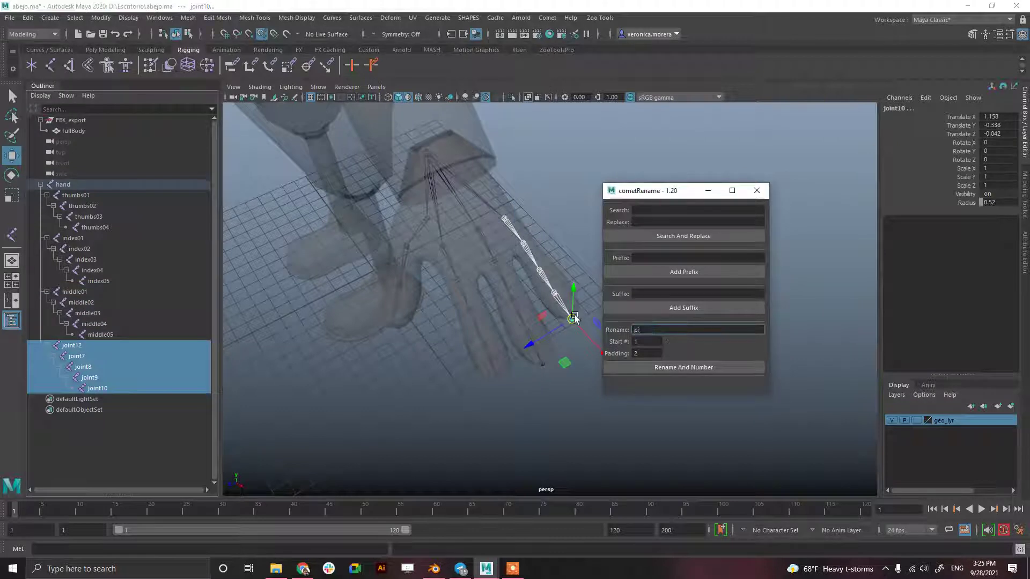
text(pinky)
click(683, 367)
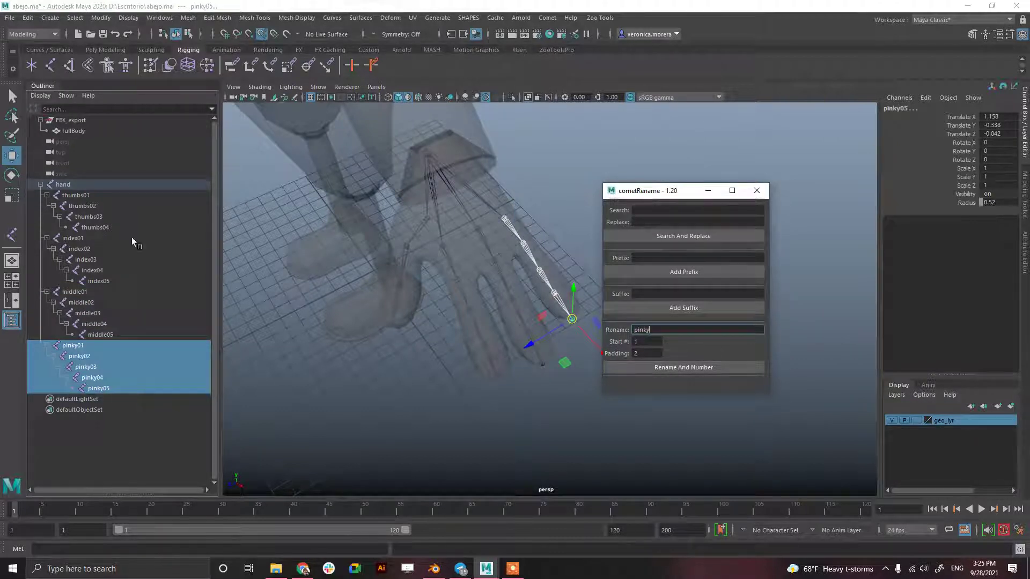
Step: Add the suffix _jnt to the hand joint and all thumb and finger joints, and close cometRename
click(63, 184)
shift+click(125, 383)
click(641, 293)
click(683, 308)
click(757, 190)
Step: Open cometJointOrient and show the local axes of all the hand's joints to check their orientation
alt+drag(748, 185, 542, 134)
click(548, 18)
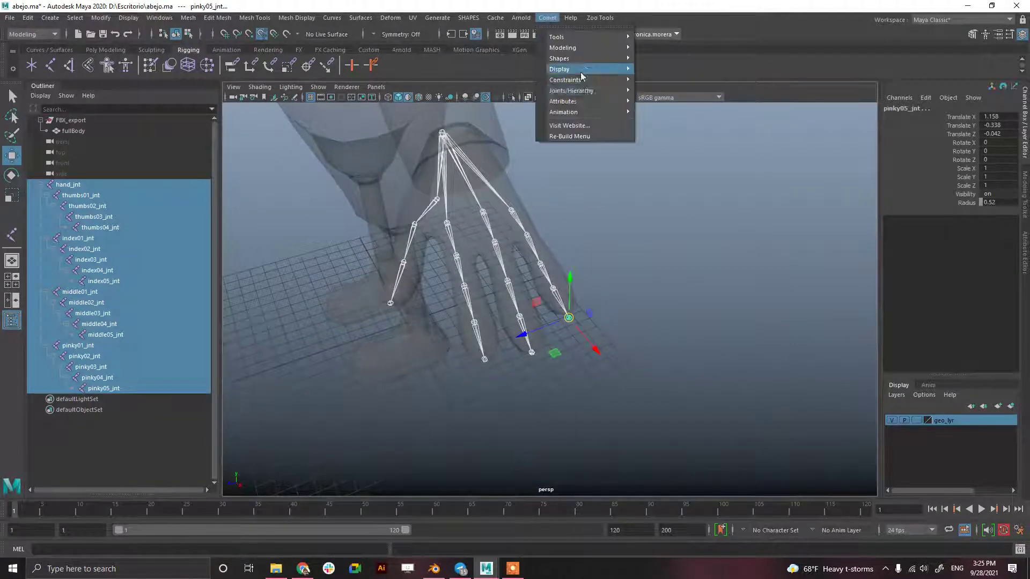
mouse_move(604, 88)
click(682, 107)
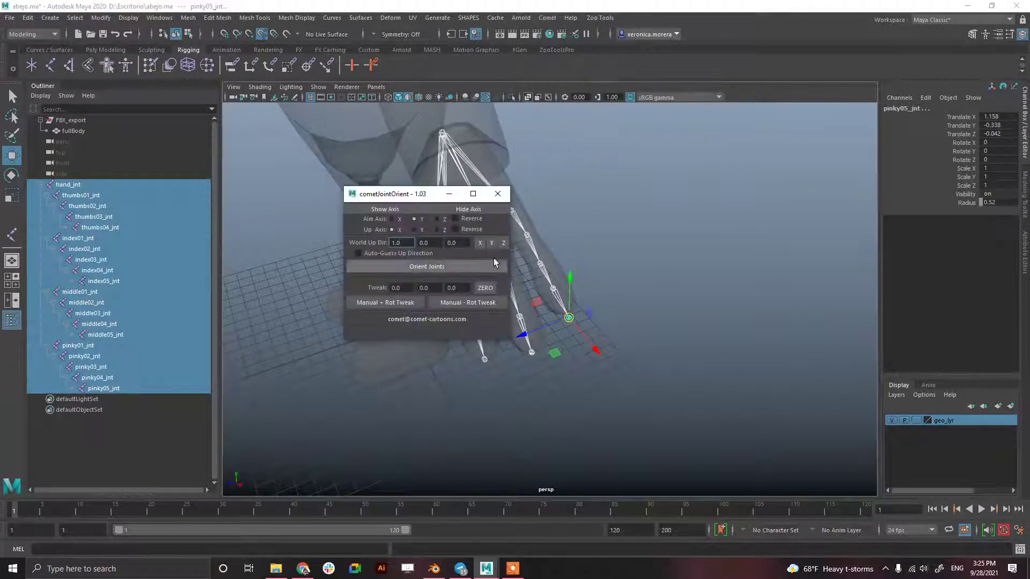
drag(437, 189, 730, 183)
click(692, 200)
alt+drag(557, 218, 475, 243)
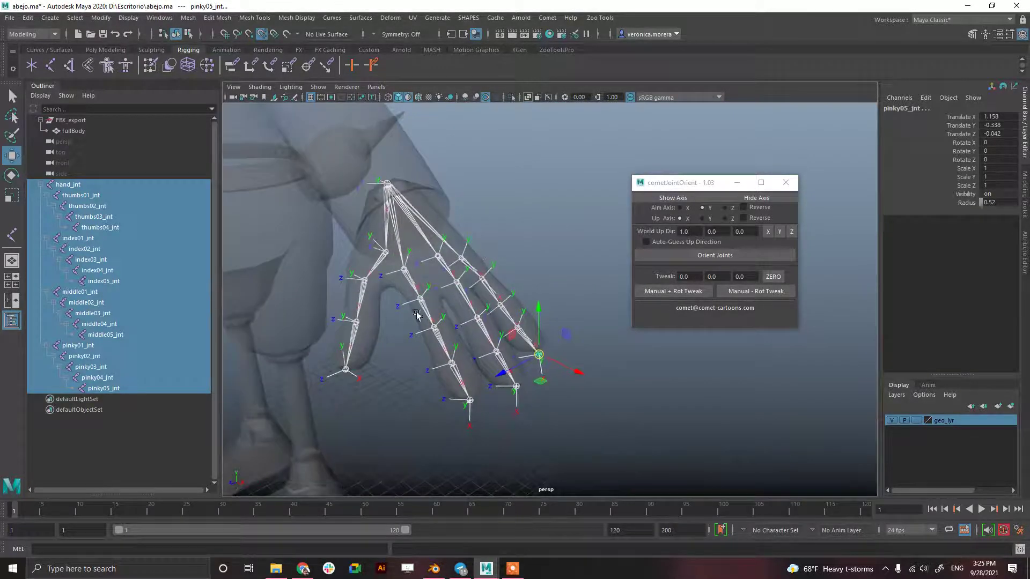
alt+drag(492, 291, 508, 227)
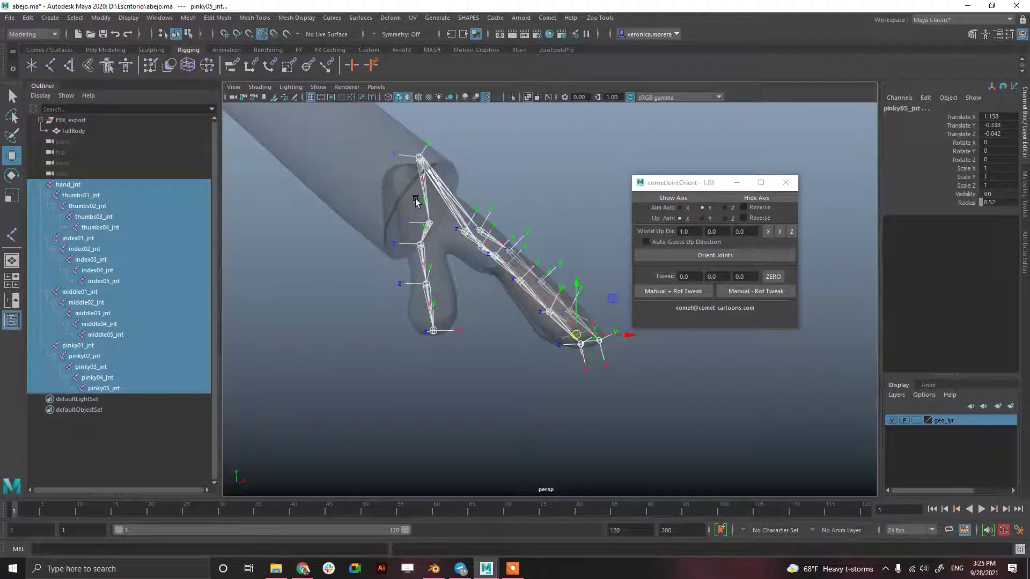
alt+drag(439, 290, 378, 244)
alt+drag(378, 306, 410, 283)
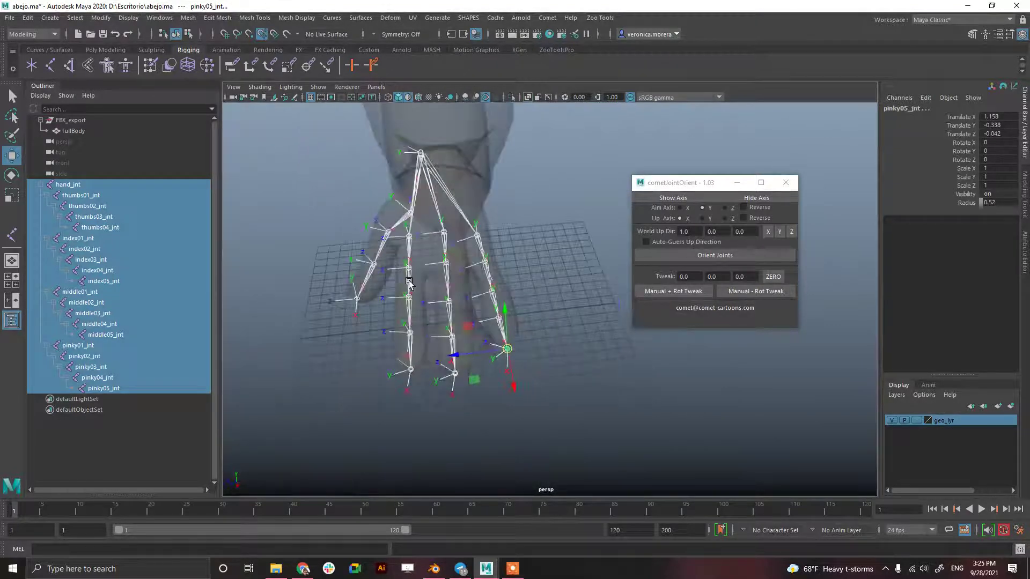
Step: Move hand_jnt on its own to the centre of the wrist, at about X 15.009, Y 21.333, Z -0.072
click(91, 238)
click(87, 186)
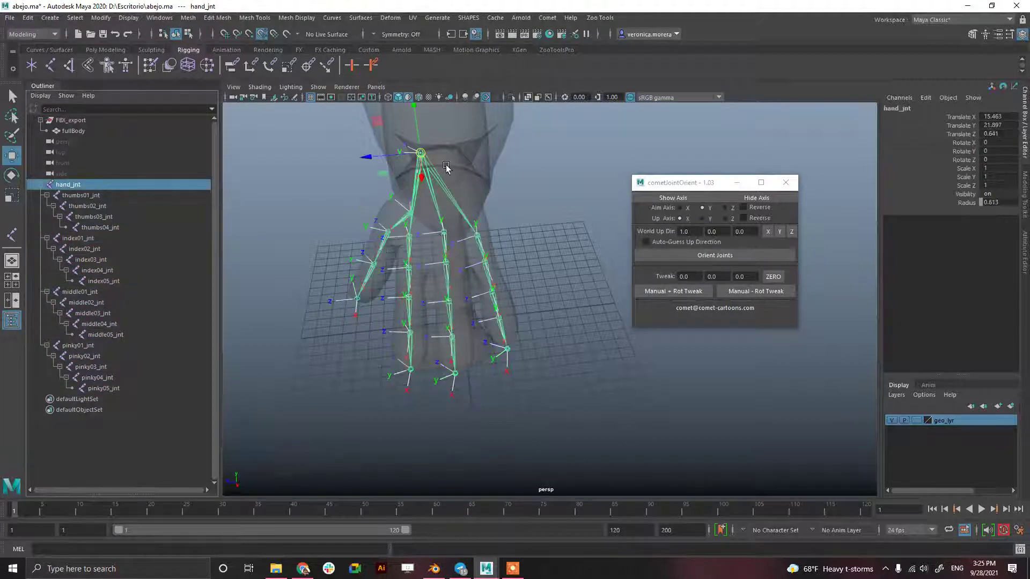
drag(368, 157, 387, 157)
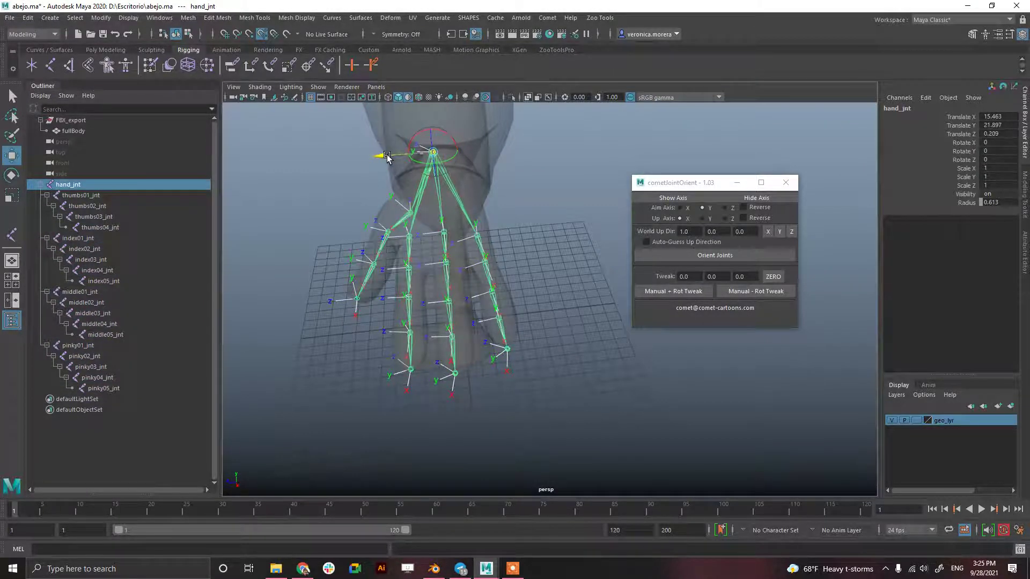
alt+drag(434, 188, 585, 193)
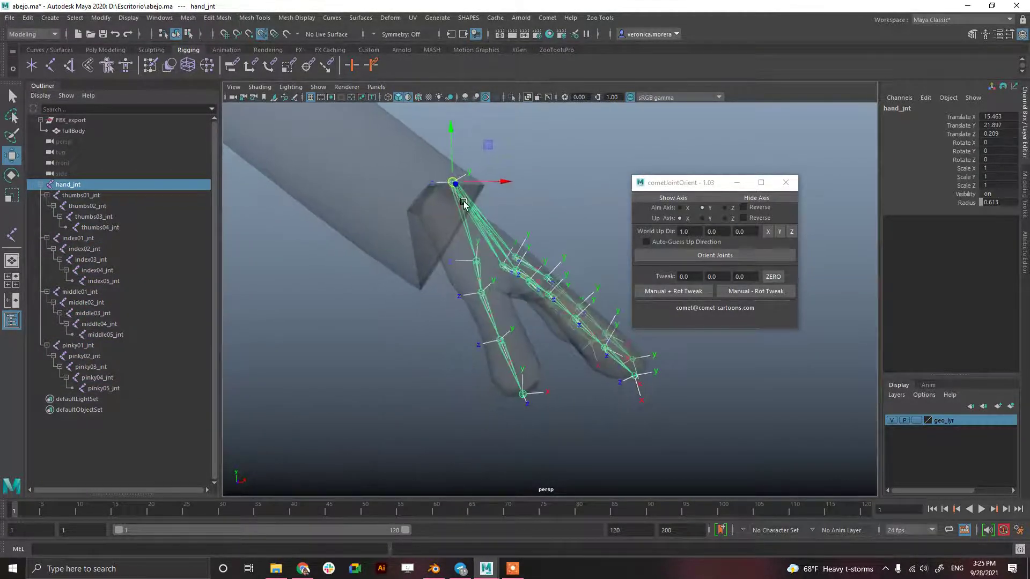
drag(459, 187, 437, 203)
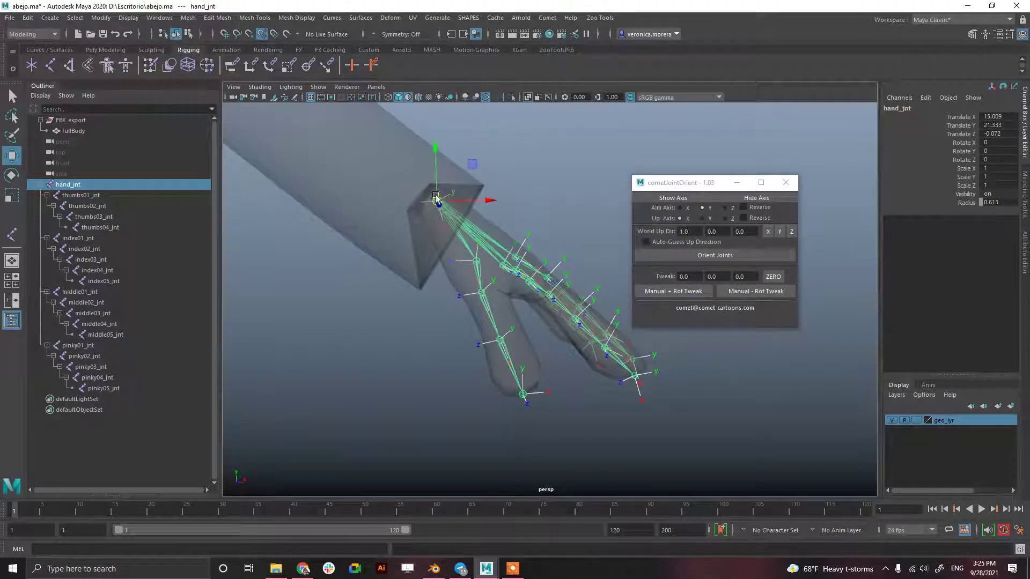
Step: Orient the index, middle and pinky joints with aim axis X, up axis Z and world up direction 1, 0, 0
alt+drag(547, 252, 560, 335)
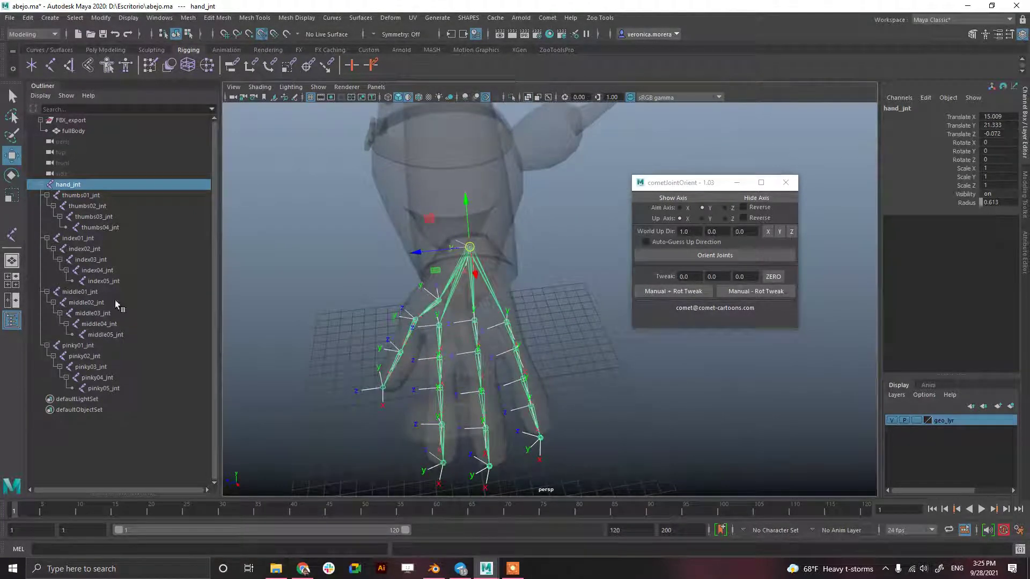
click(84, 243)
shift+click(191, 388)
click(683, 208)
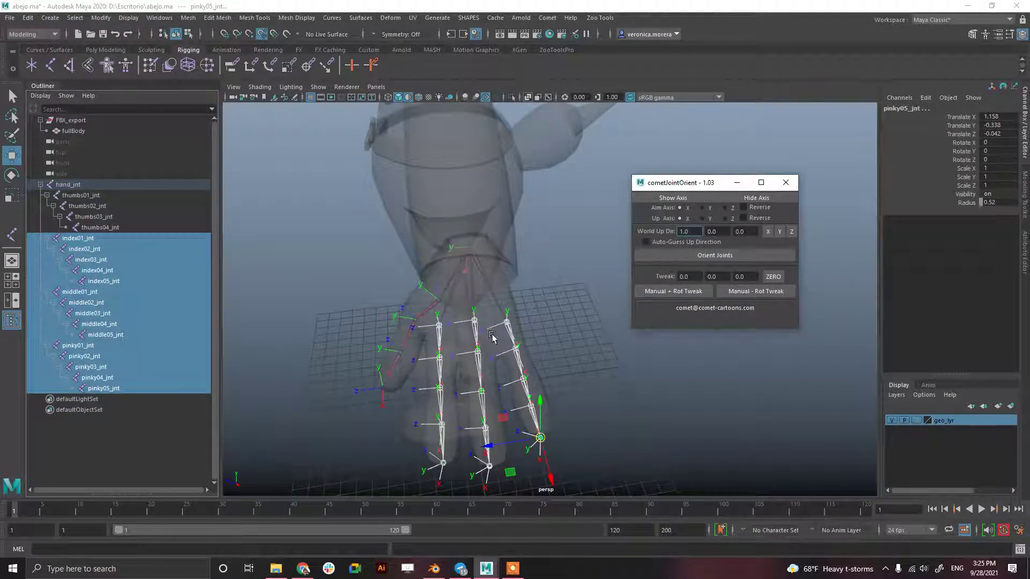
click(725, 218)
click(733, 257)
Step: Test-bend the index, middle and pinky fingers by rotating their joints together, and undo the rotation
alt+drag(527, 344, 581, 309)
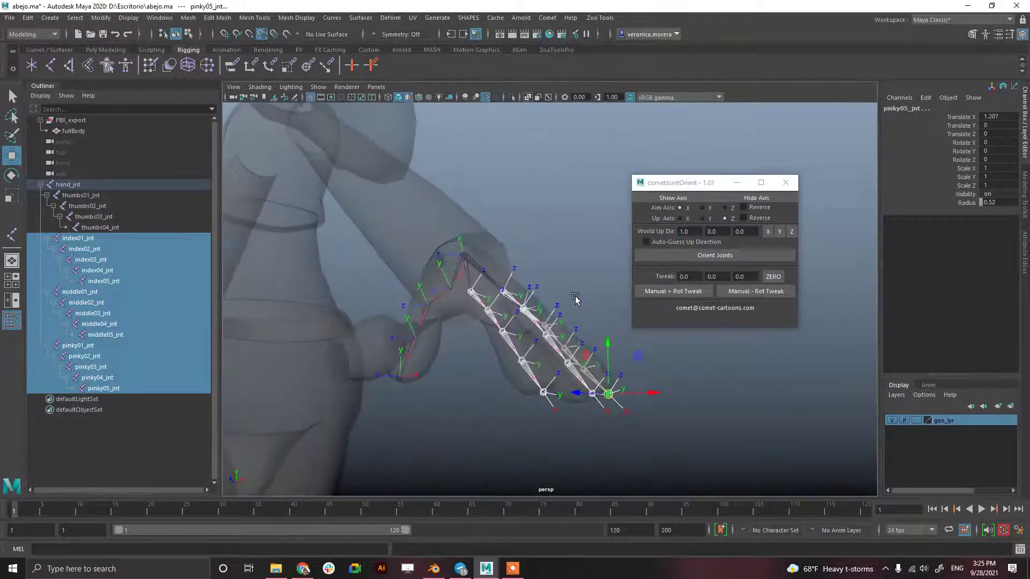
key(e)
drag(642, 369, 689, 356)
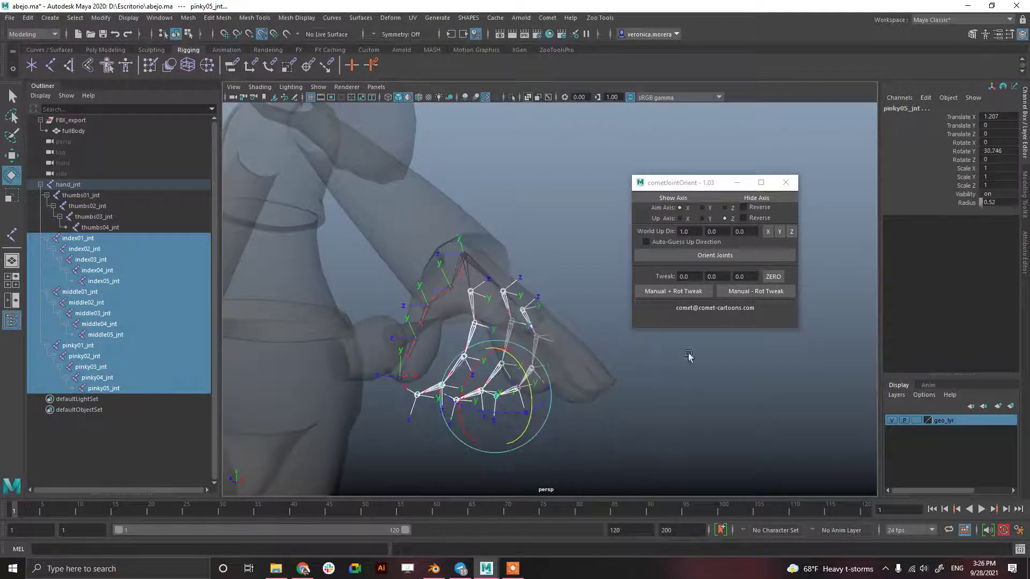
key(ctrl+z)
Step: Reorient the selected finger joints with up axis Y, checking the bend with a test rotation that is undone
click(702, 219)
click(729, 256)
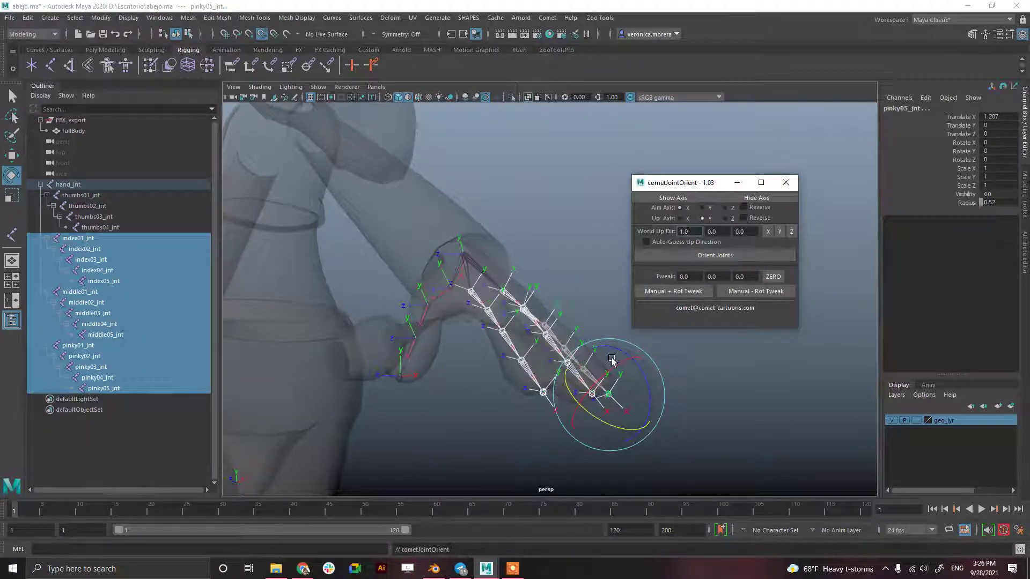
mouse_move(643, 395)
mouse_down()
mouse_move(639, 412)
mouse_move(650, 407)
mouse_up()
key(ctrl+z)
Step: Reverse the up axis and reorient the finger joints, checking the bend with test rotations that are undone
click(758, 219)
click(736, 255)
drag(641, 370, 535, 235)
key(ctrl+z)
drag(541, 143, 529, 185)
key(ctrl+z)
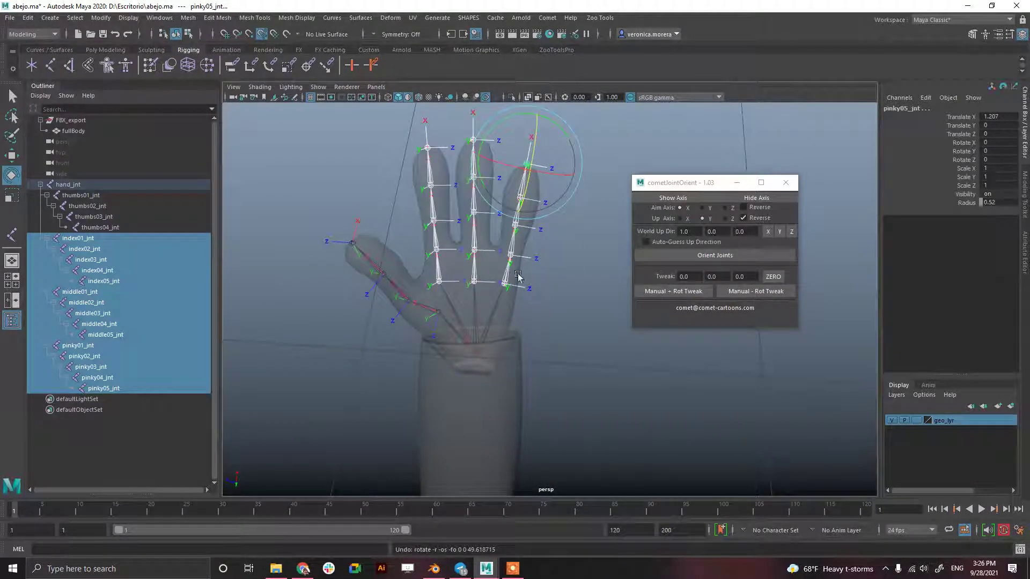
Step: Test-bend the pinky and undo it, and apply a positive manual rotation tweak of 5 in X to its joints
click(91, 348)
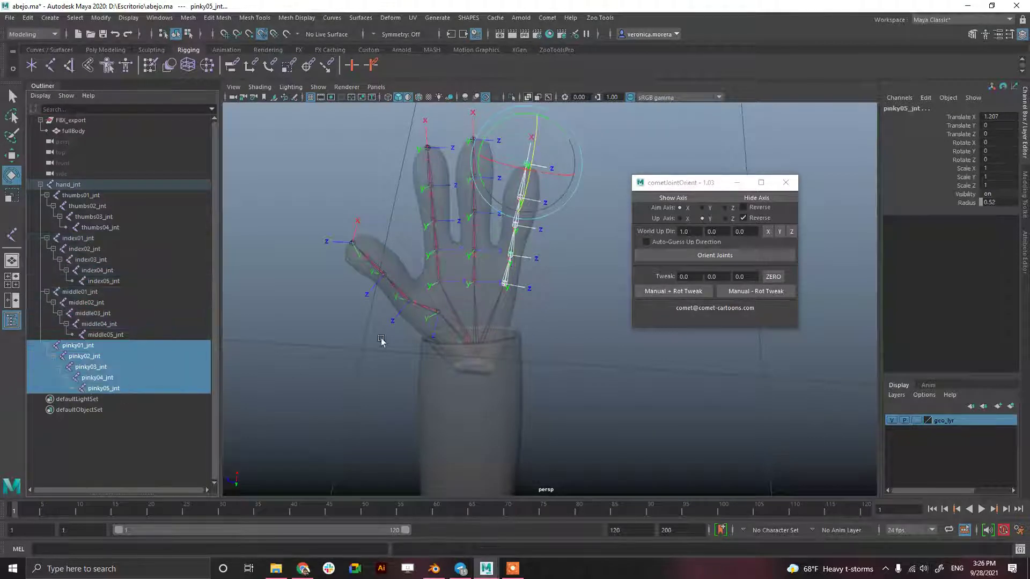
drag(526, 161, 526, 191)
key(ctrl+z)
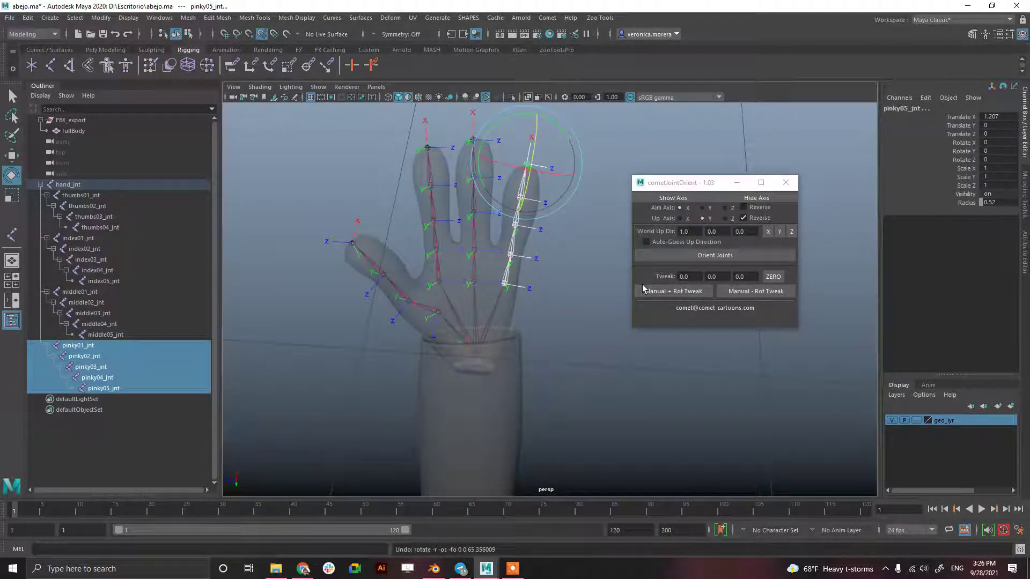
click(693, 276)
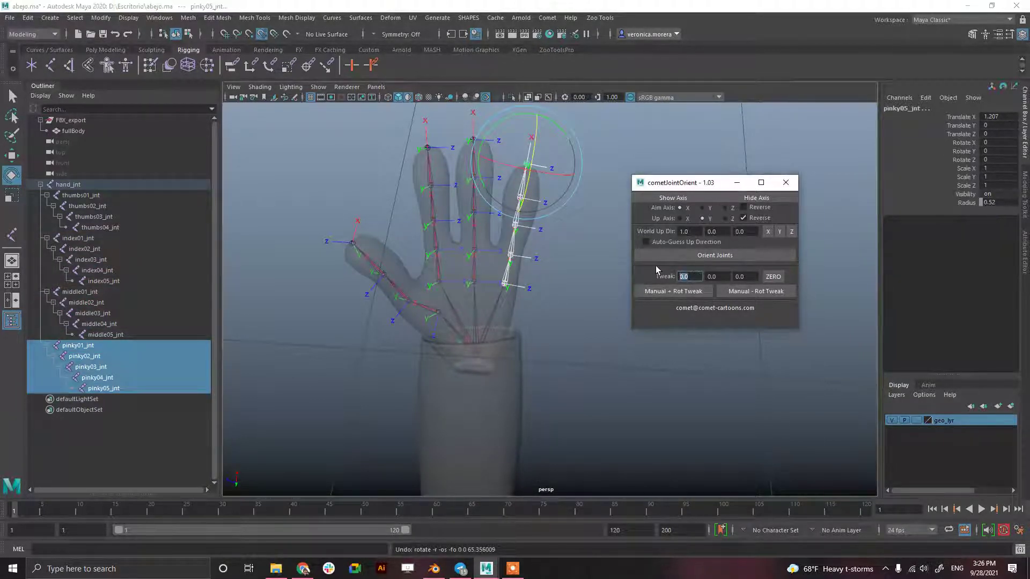
text(5)
click(697, 294)
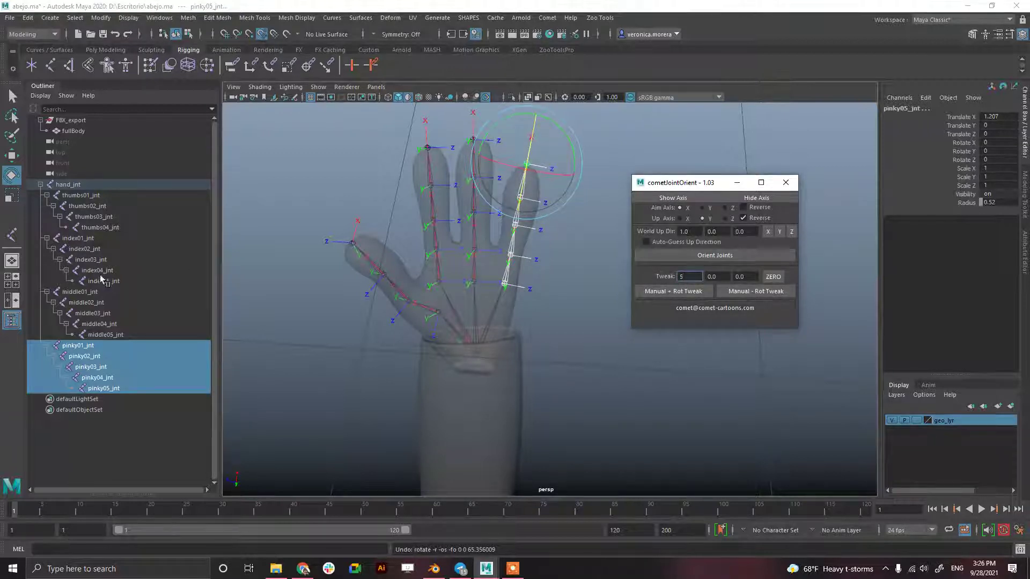
Step: Test-bend all three fingers from the pinky up to index01_jnt, and undo the rotation
shift+click(90, 239)
drag(527, 255, 510, 300)
key(ctrl+z)
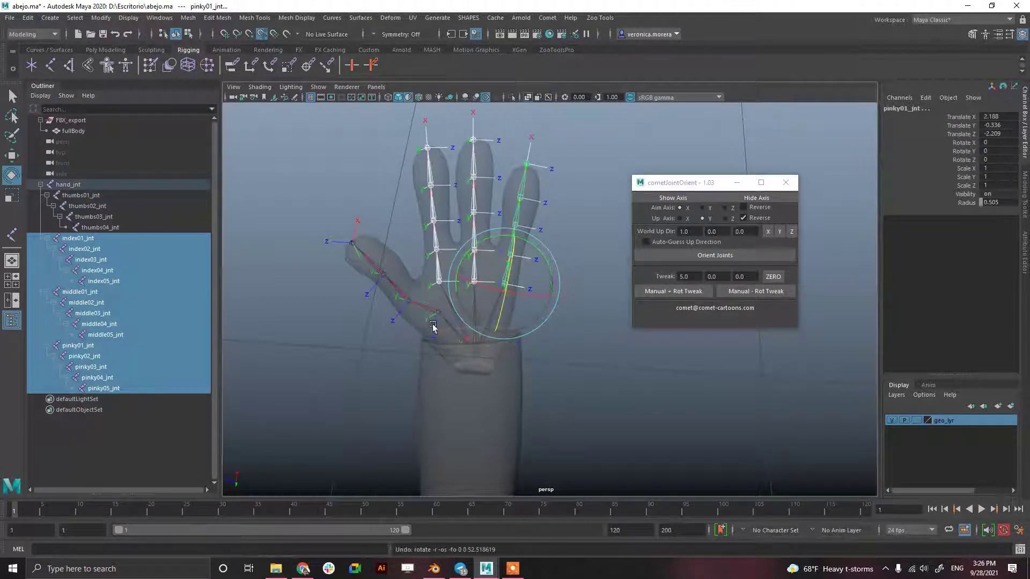
Step: Apply a negative manual rotation tweak of 5 in X to the index joints, and test-bend all three fingers with an undone rotation
click(98, 240)
shift+click(115, 282)
click(742, 291)
shift+click(110, 388)
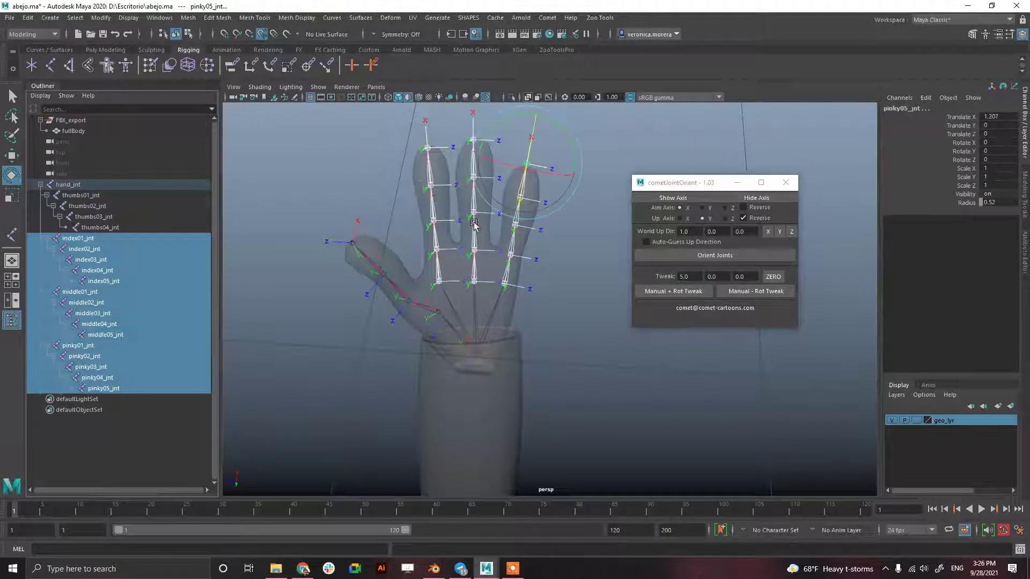
drag(537, 137, 520, 210)
key(ctrl+z)
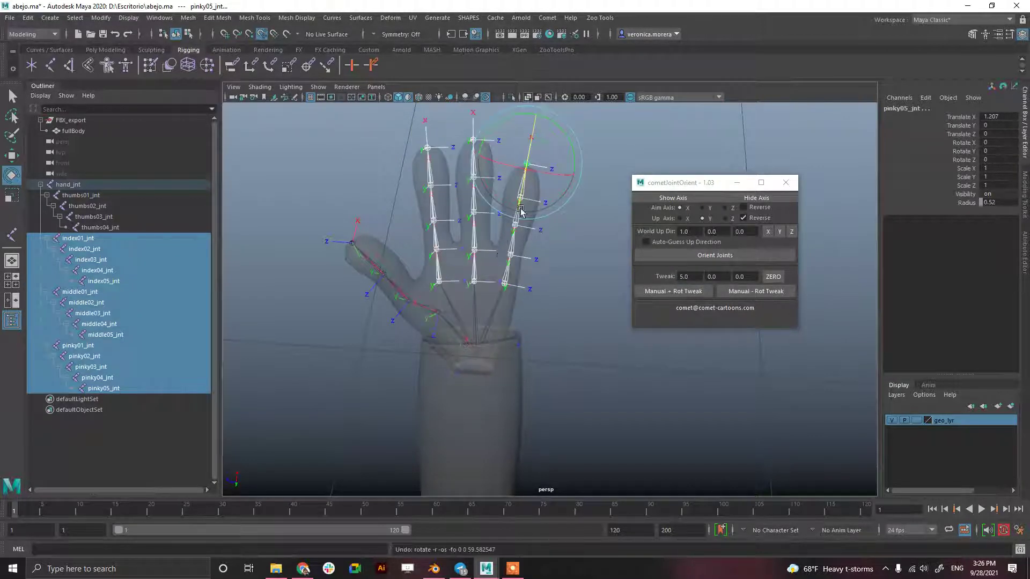
Step: Orient the four thumb joints with aim axis X and reversed up axis Y, checking the bend with test rotations that are undone
click(86, 195)
shift+click(101, 227)
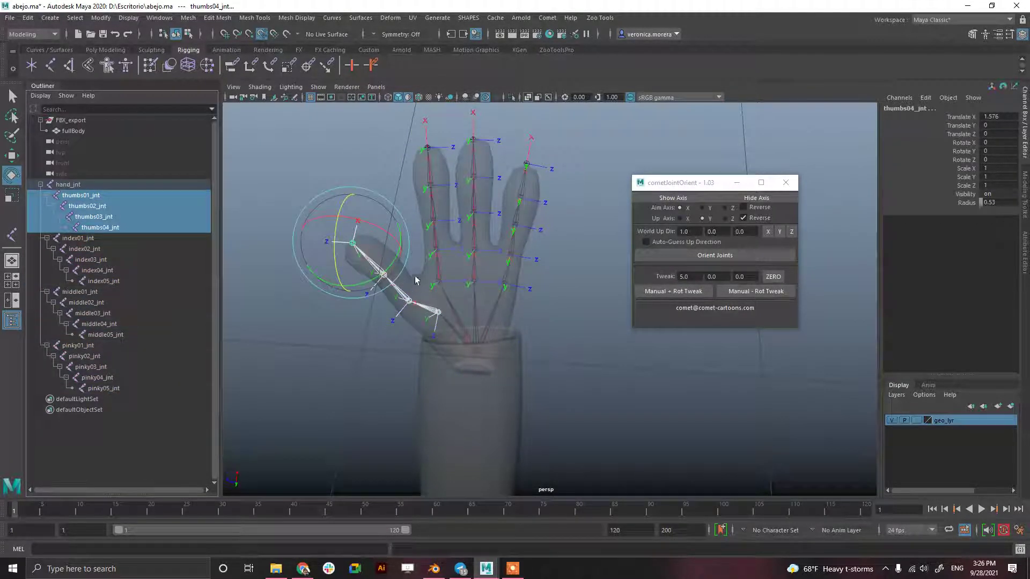
drag(400, 252, 405, 229)
key(ctrl+z)
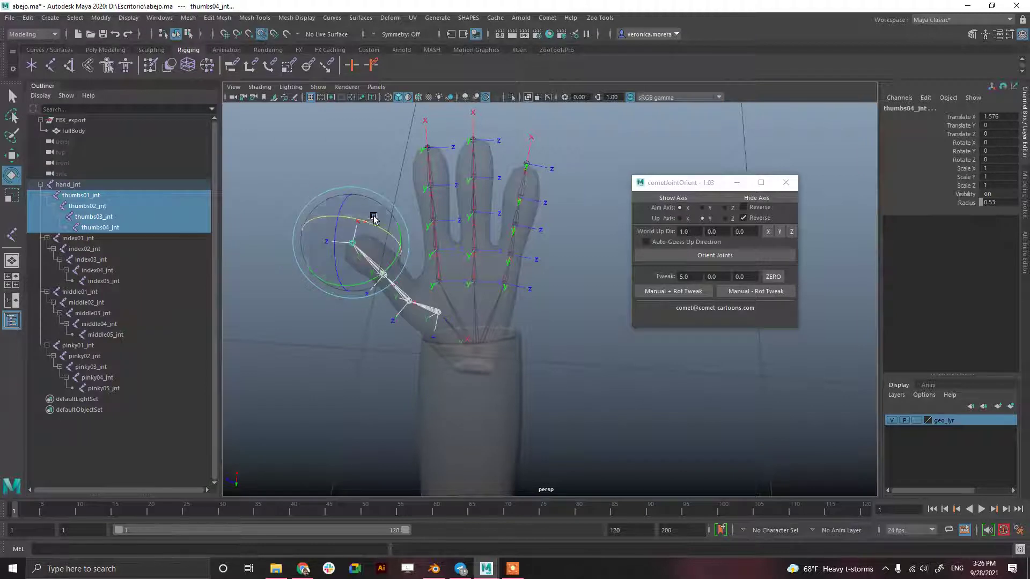
alt+drag(620, 237, 577, 374)
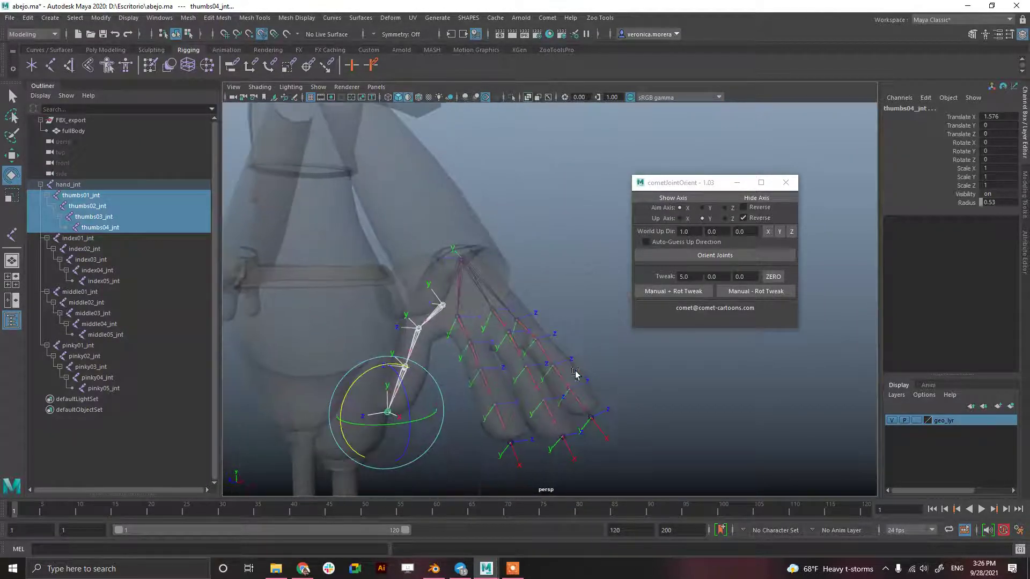
click(714, 255)
drag(339, 411, 386, 437)
key(ctrl+z)
Step: Reorient the thumb joints with reversed up axis Z, and test their bend with a rotation that is undone
click(724, 218)
click(727, 255)
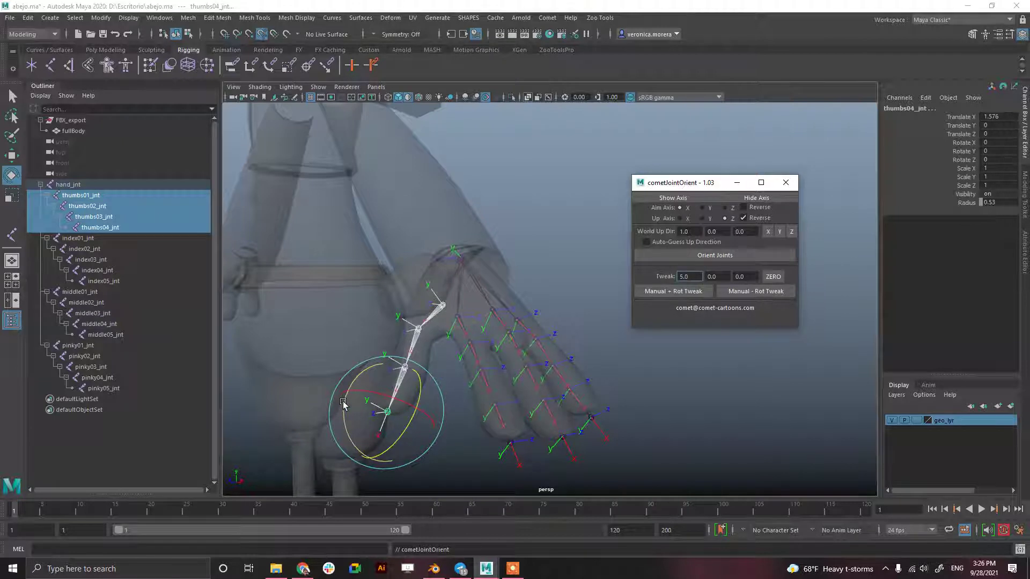
drag(344, 403, 370, 423)
key(ctrl+z)
Step: Turn off the up axis reversal and reorient the thumb joints, checking the bend with an undone test rotation
click(743, 218)
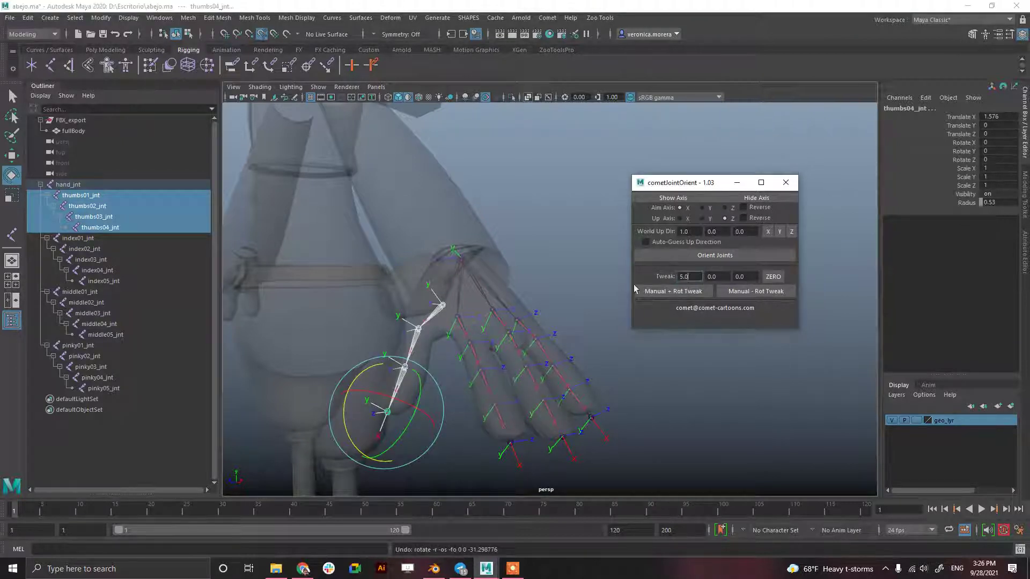
drag(345, 409, 387, 437)
key(ctrl+z)
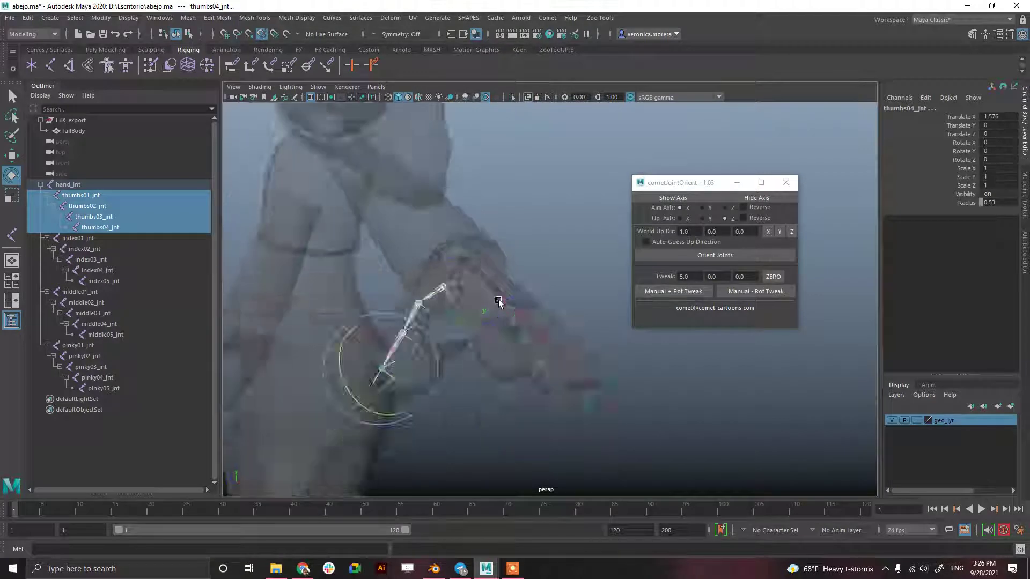
Step: Test-bend all thumb and finger joints together, undo the rotation, and close cometJointOrient
click(99, 195)
shift+click(124, 390)
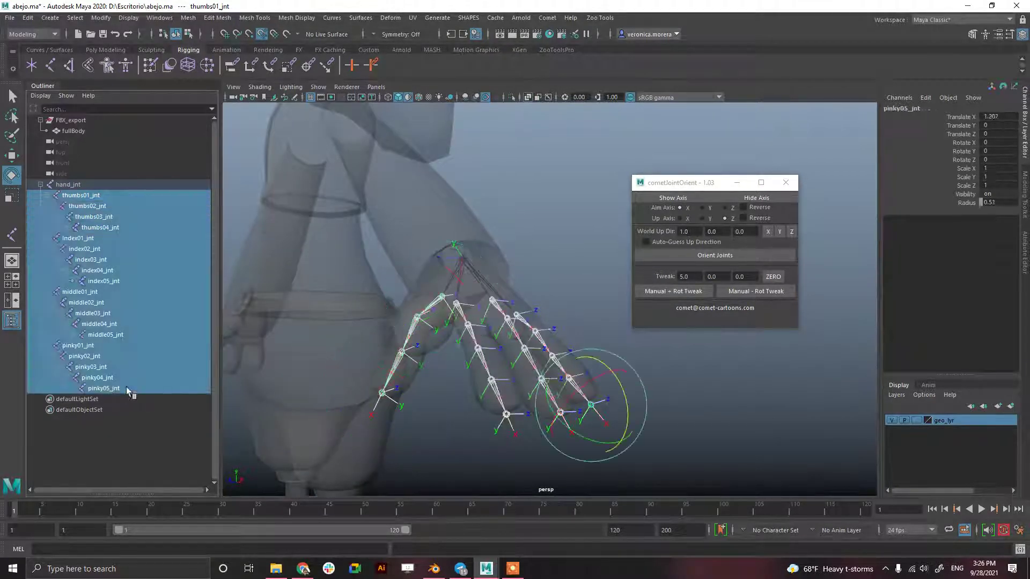
drag(624, 388, 538, 335)
key(ctrl+z)
drag(700, 187, 743, 158)
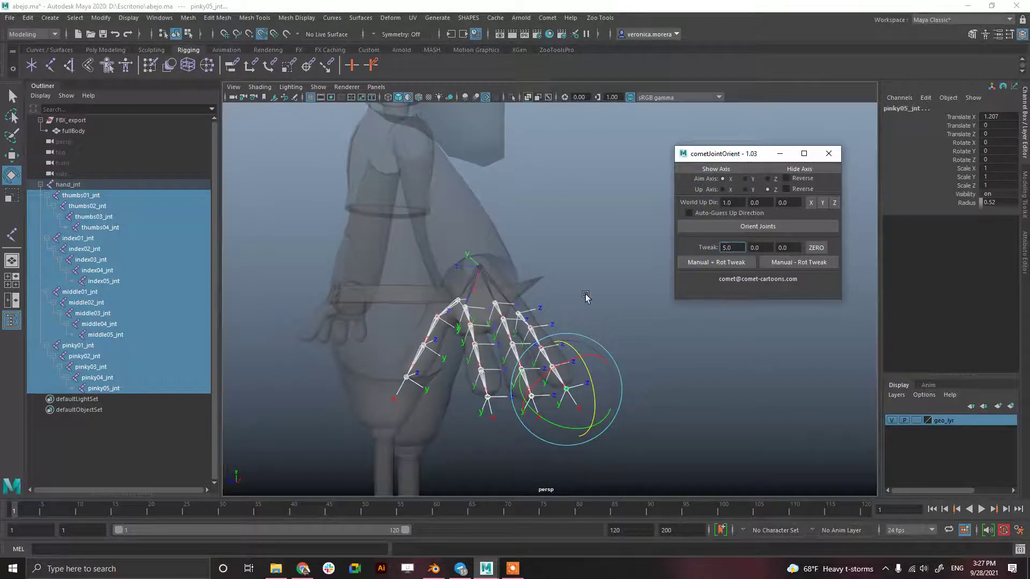
alt+drag(617, 322, 500, 414)
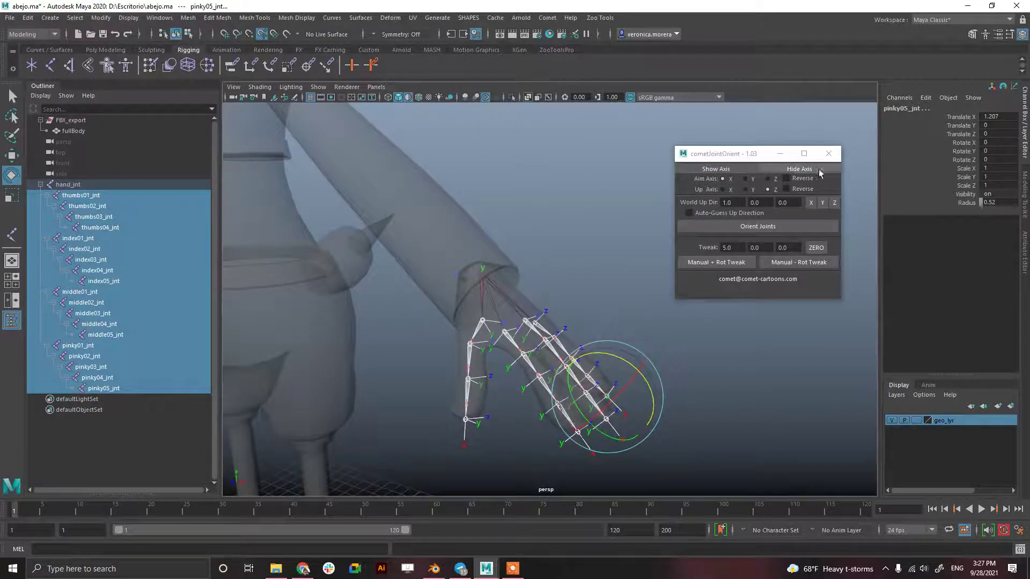
click(829, 153)
click(512, 569)
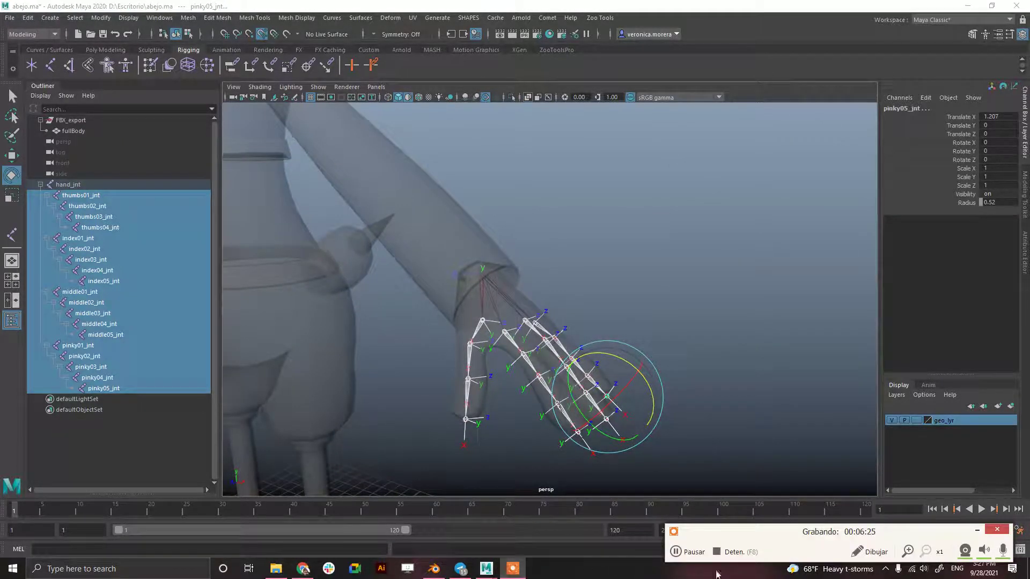